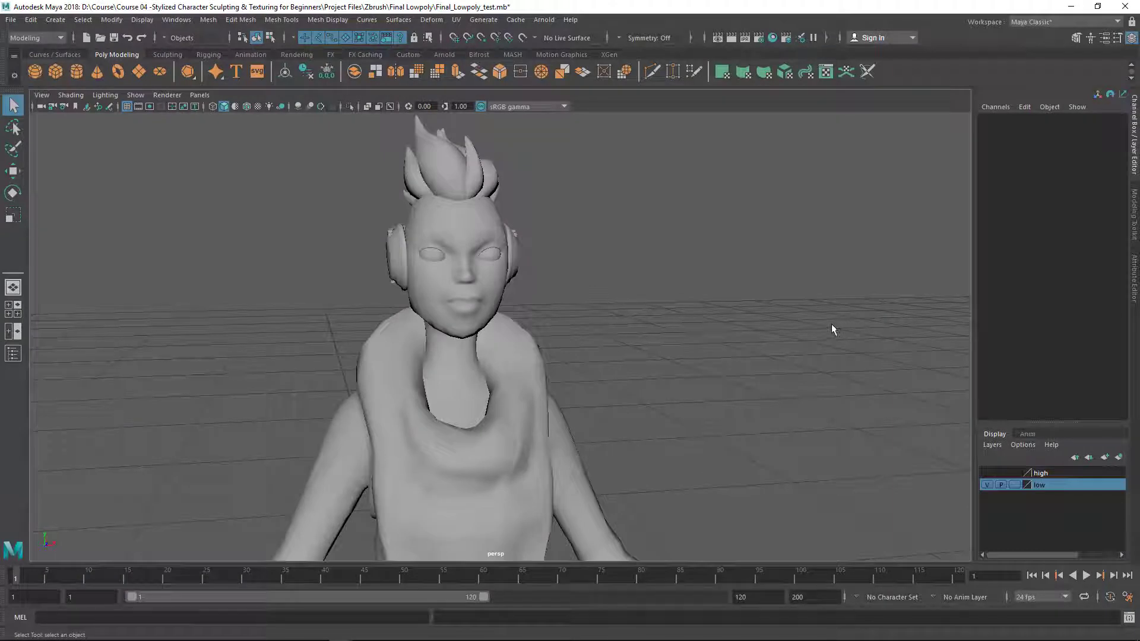
Examine the low-poly character's body and face from several angles and distances
mouse_move(596, 346)
alt+mouse_down()
mouse_move(486, 333)
mouse_move(594, 342)
alt+mouse_up()
alt+right_drag(380, 340, 250, 341)
alt+middle_drag(460, 416, 509, 351)
alt+right_drag(509, 351, 392, 351)
alt+drag(392, 353, 392, 404)
alt+right_drag(242, 362, 403, 362)
alt+drag(499, 427, 578, 398)
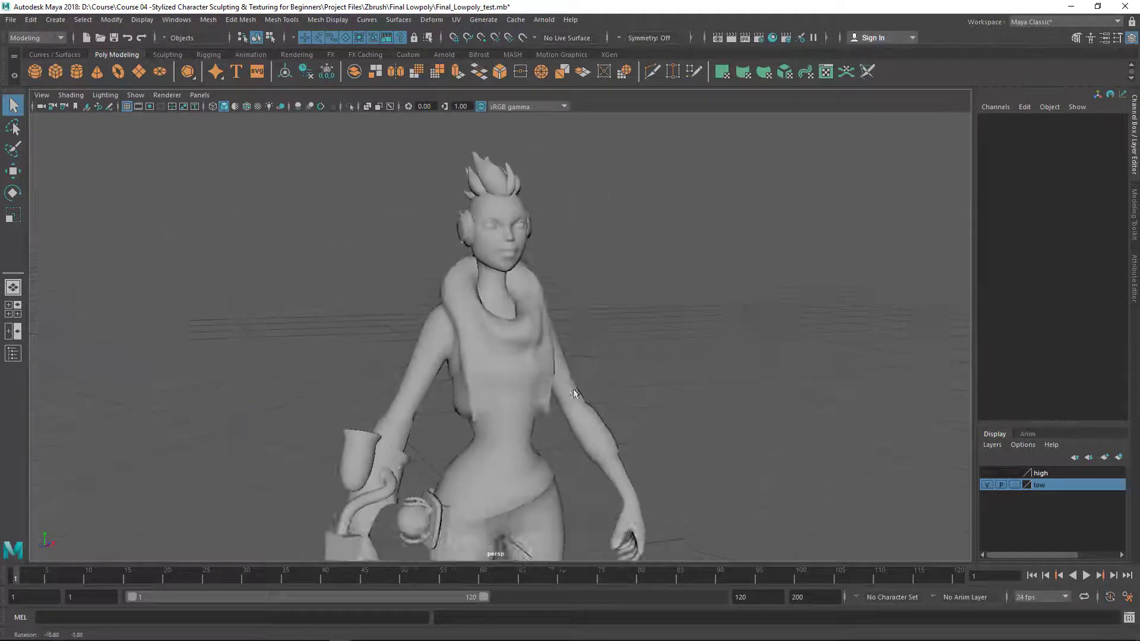
alt+middle_drag(506, 305, 487, 333)
alt+right_drag(487, 333, 573, 337)
alt+drag(573, 338, 522, 338)
alt+right_drag(534, 333, 670, 333)
alt+middle_drag(636, 267, 573, 336)
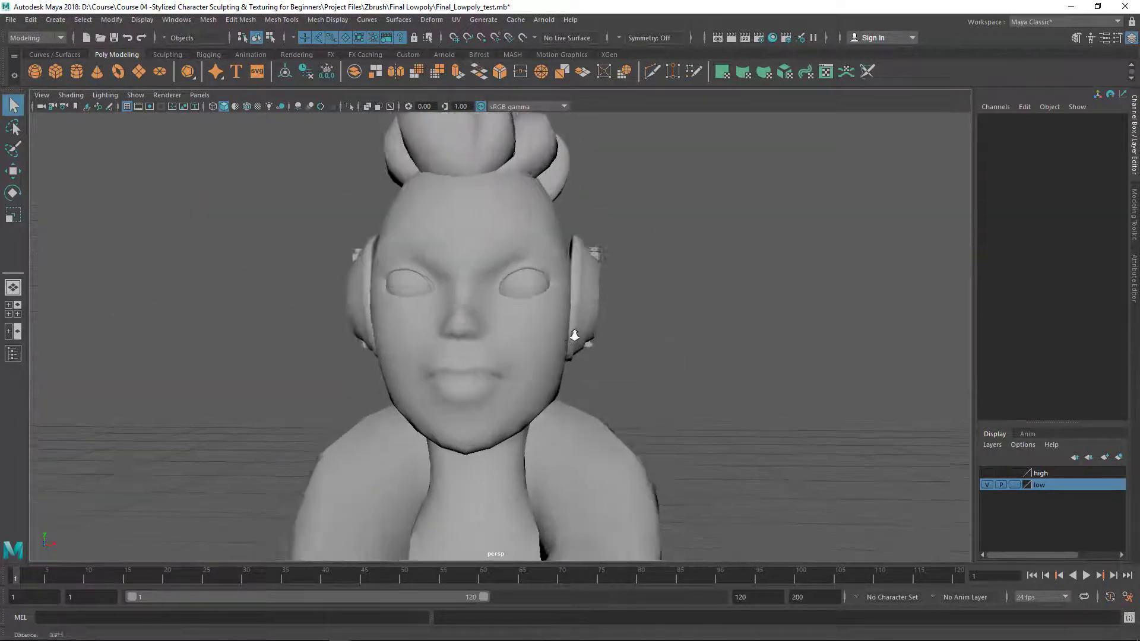
alt+drag(572, 336, 528, 338)
alt+middle_drag(551, 348, 595, 340)
Select the head mesh, switch it to vertex mode, and select a single vertex on the cheek
scroll(580, 342, down, 2)
click(504, 321)
scroll(513, 328, up, 5)
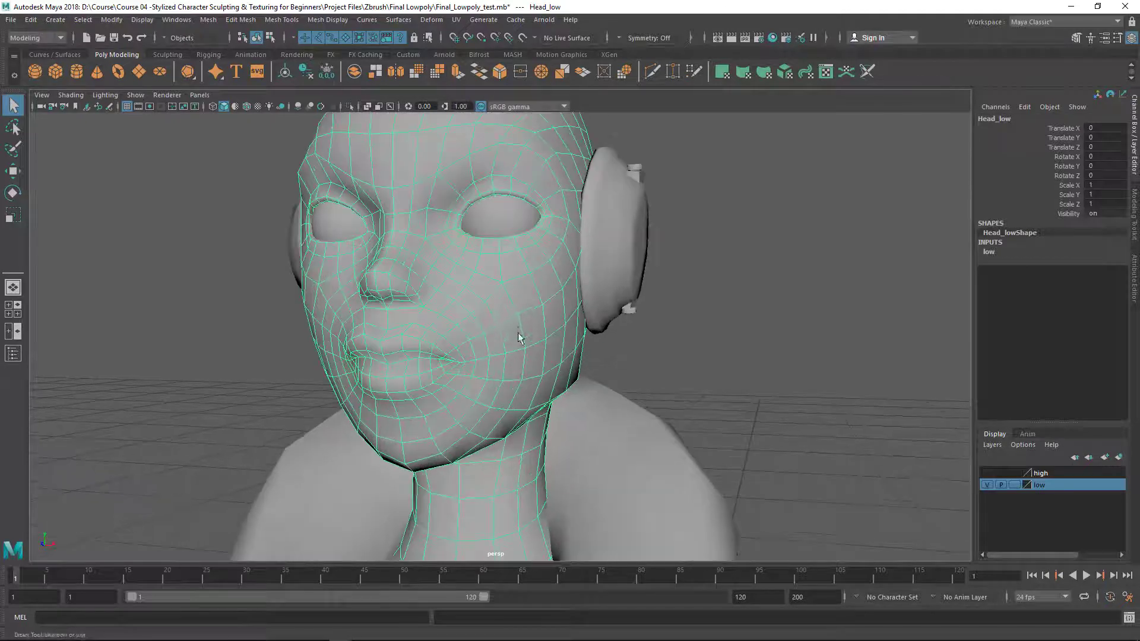
right_drag(547, 281, 491, 281)
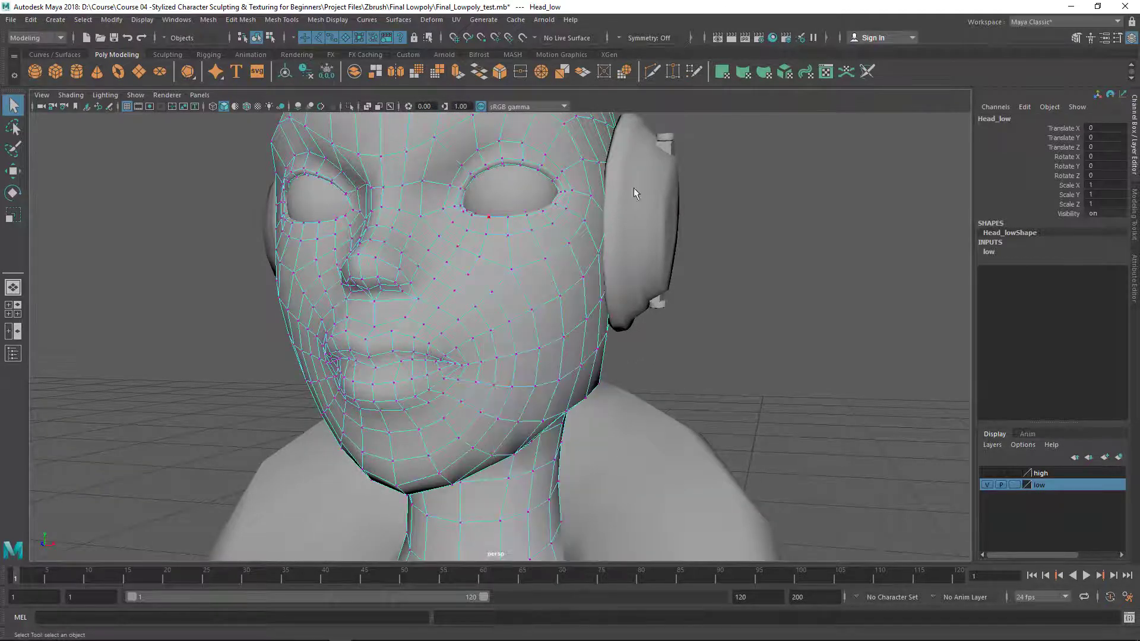
click(534, 315)
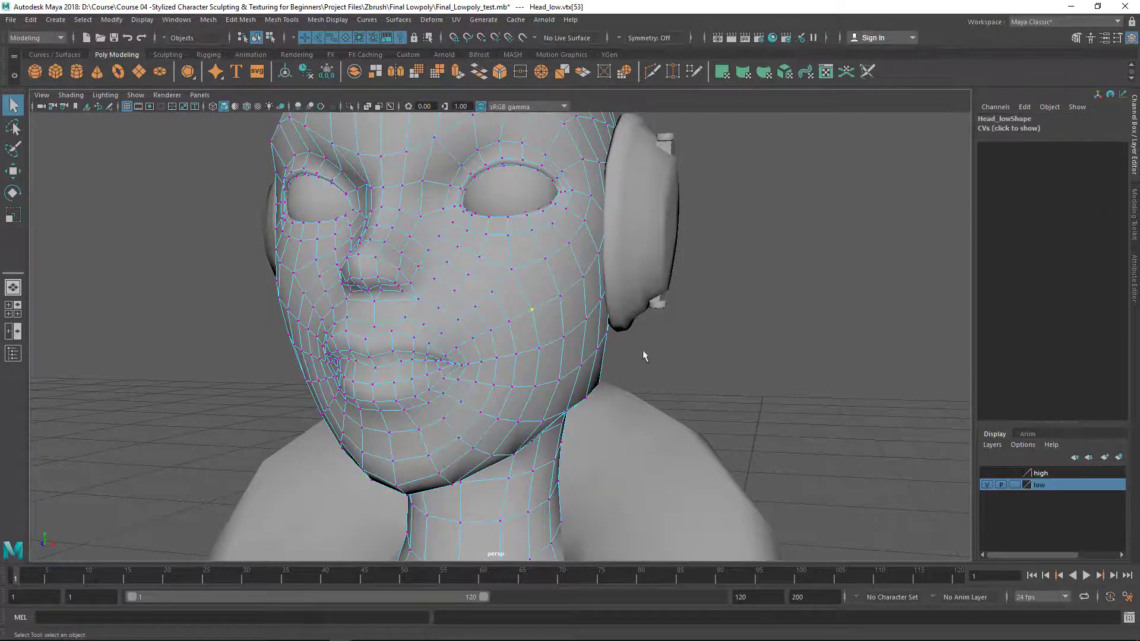
Try moving the single cheek vertex with the Move tool, undo the move, and clear the vertex selection
scroll(618, 350, down, 2)
scroll(604, 371, up, 3)
key(w)
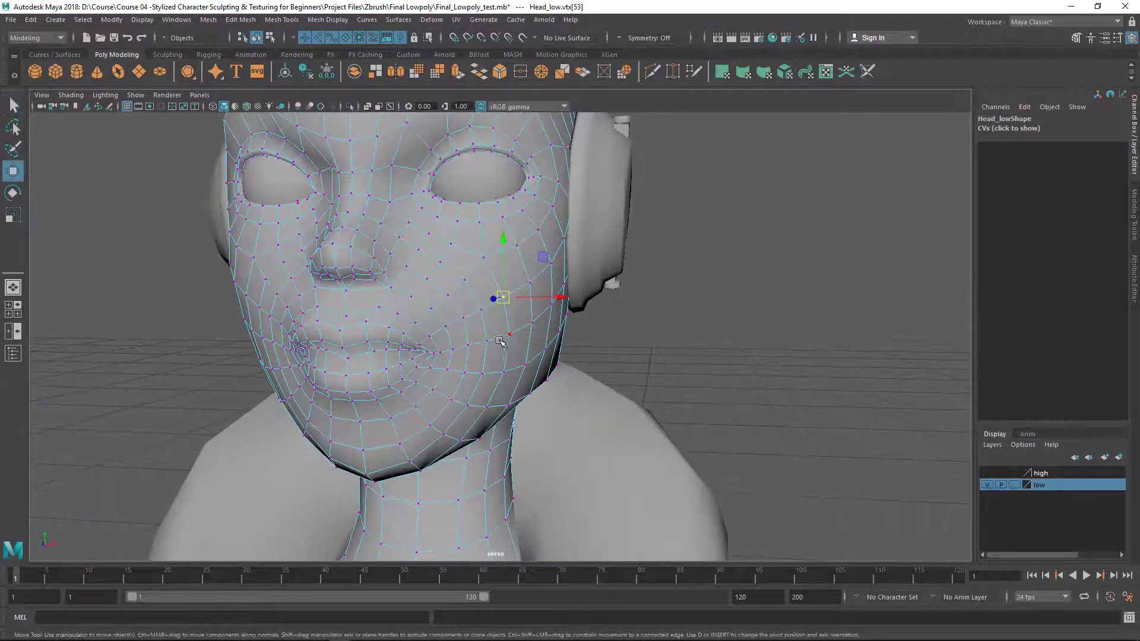
alt+drag(501, 338, 537, 362)
alt+middle_drag(496, 338, 563, 397)
drag(501, 316, 604, 380)
key(ctrl+z)
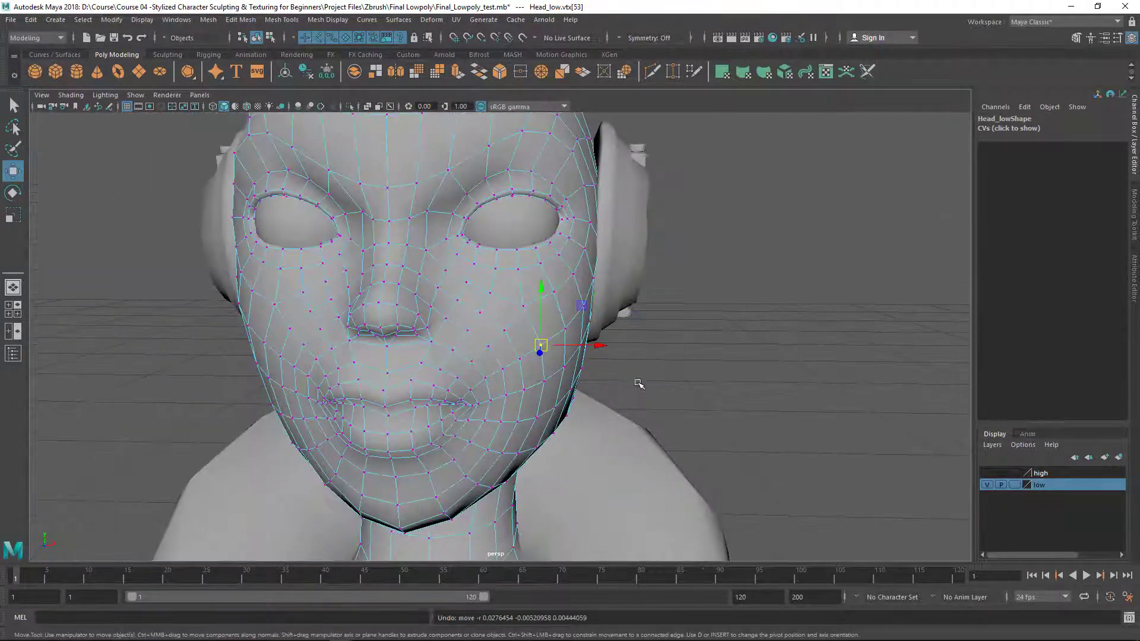
alt+middle_drag(639, 384, 594, 306)
alt+right_drag(594, 306, 549, 339)
click(588, 331)
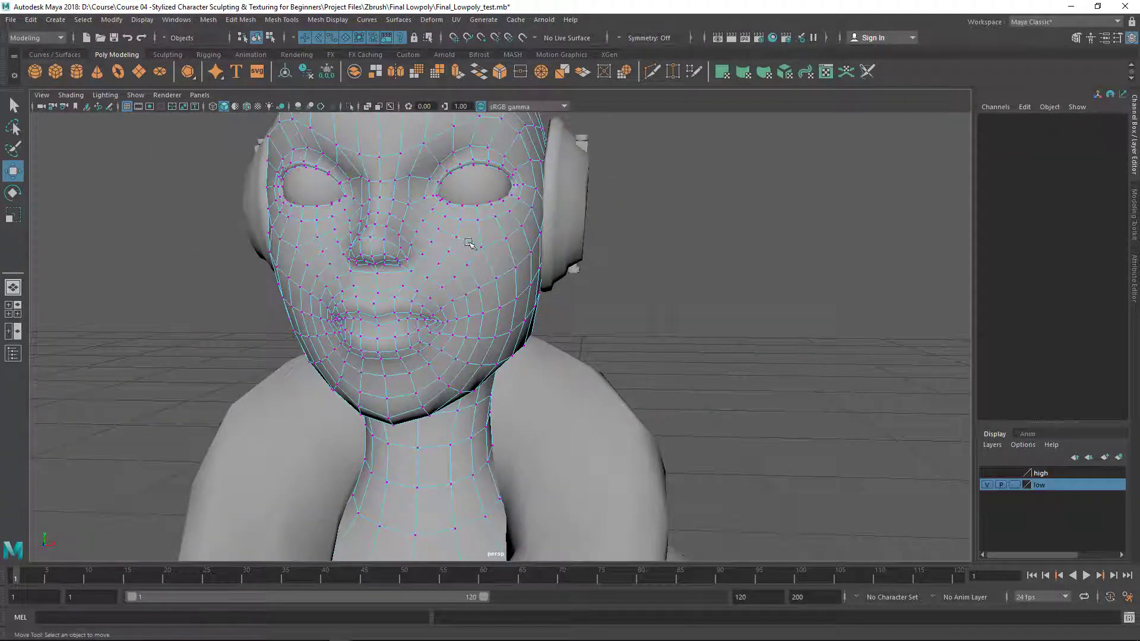
alt+drag(528, 320, 643, 312)
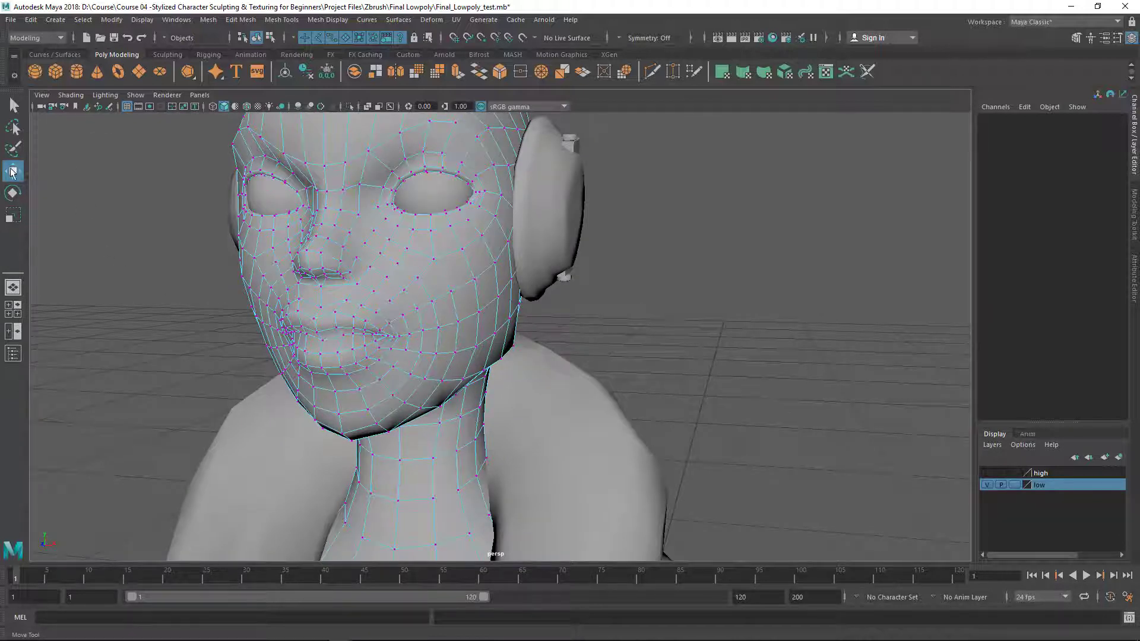
Open the Move tool's settings and enable Soft Select in its soft selection options
double_click(13, 172)
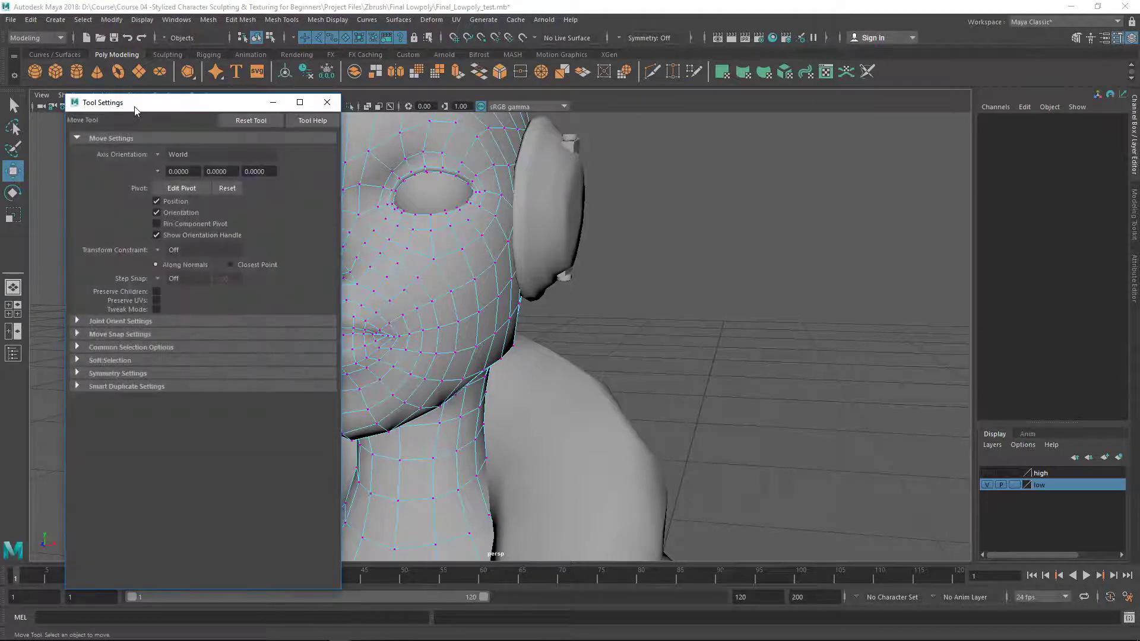
drag(155, 103, 176, 103)
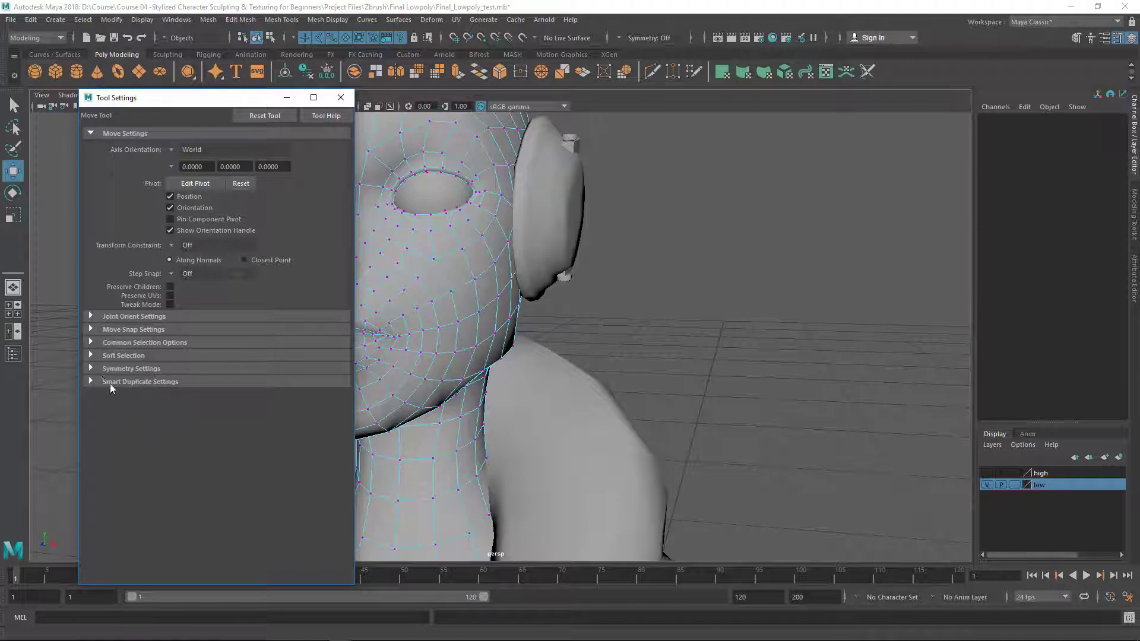
click(123, 356)
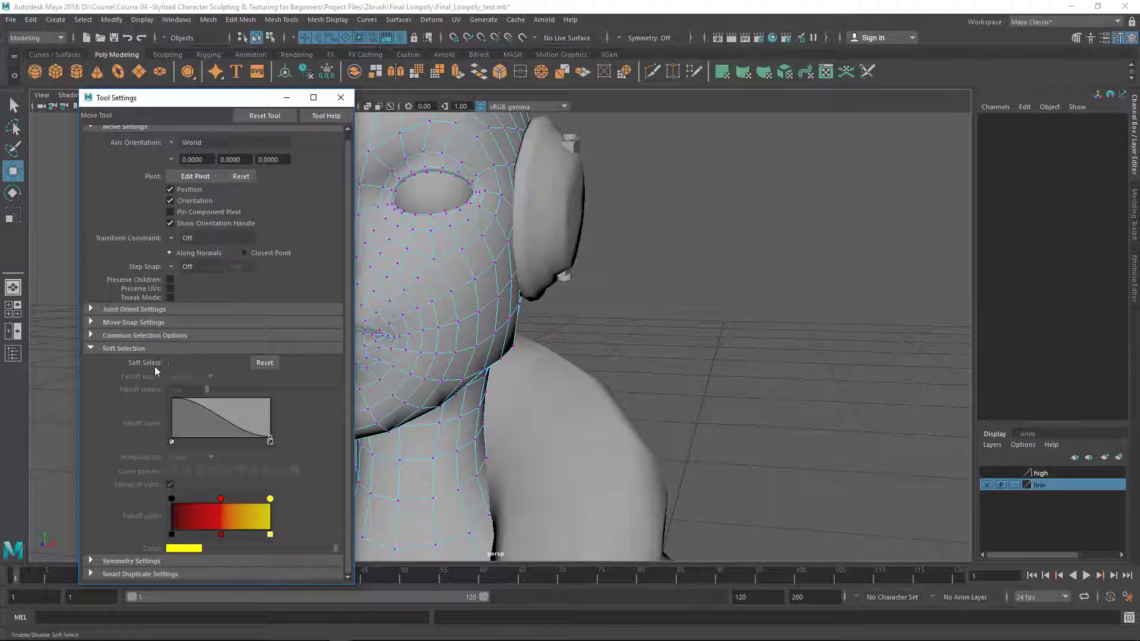
drag(197, 100, 186, 76)
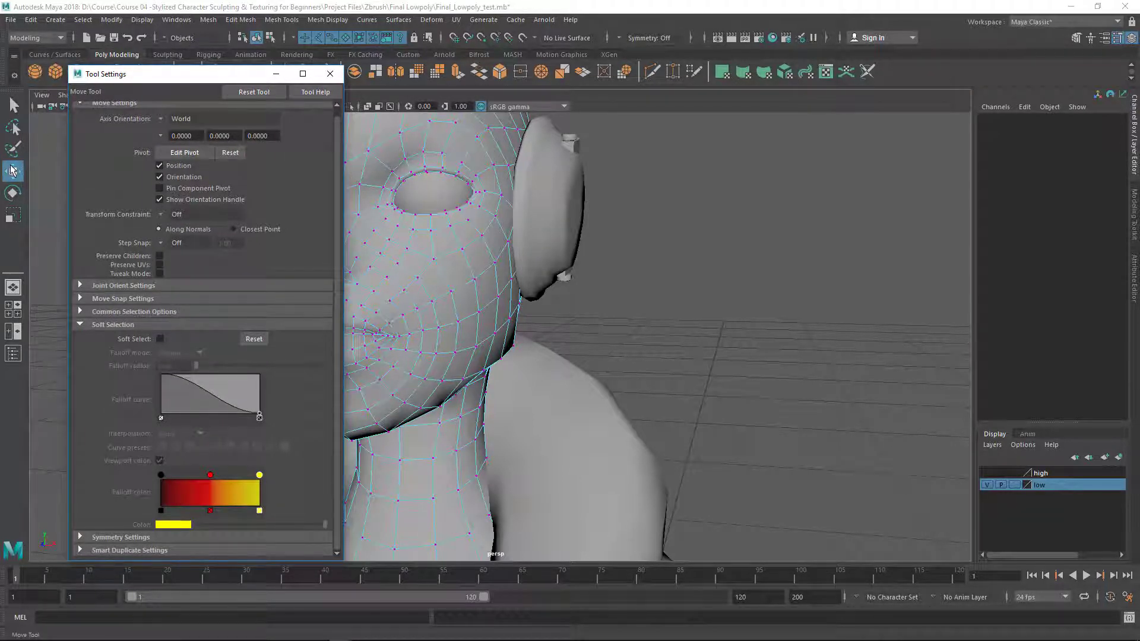
click(160, 339)
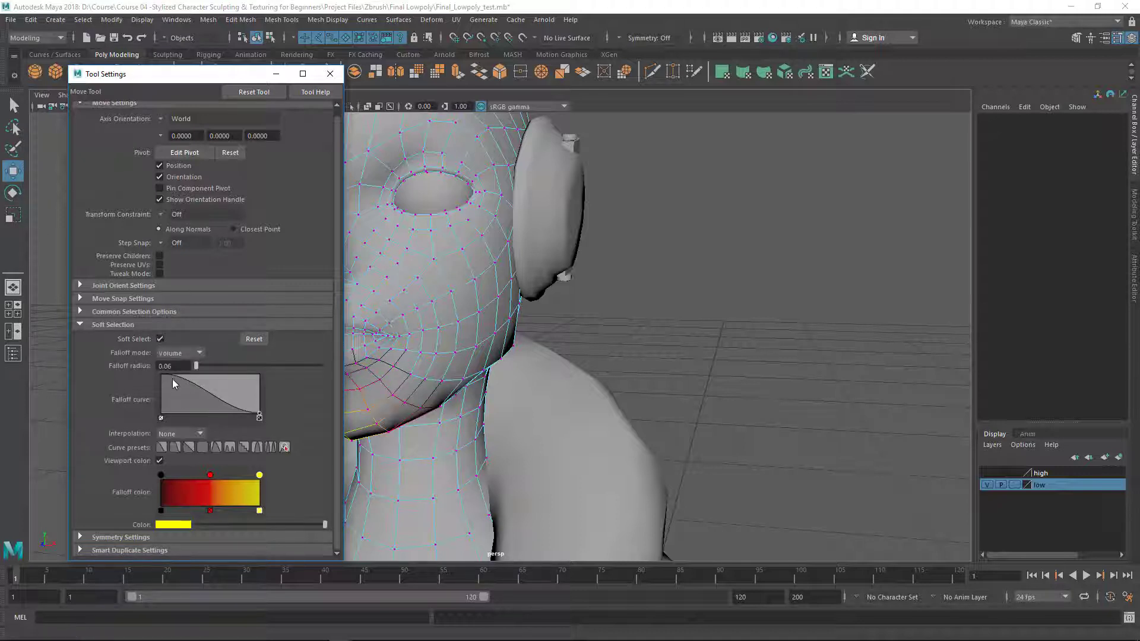
Check the soft selection options of the Select tool and return to the Move tool
click(13, 106)
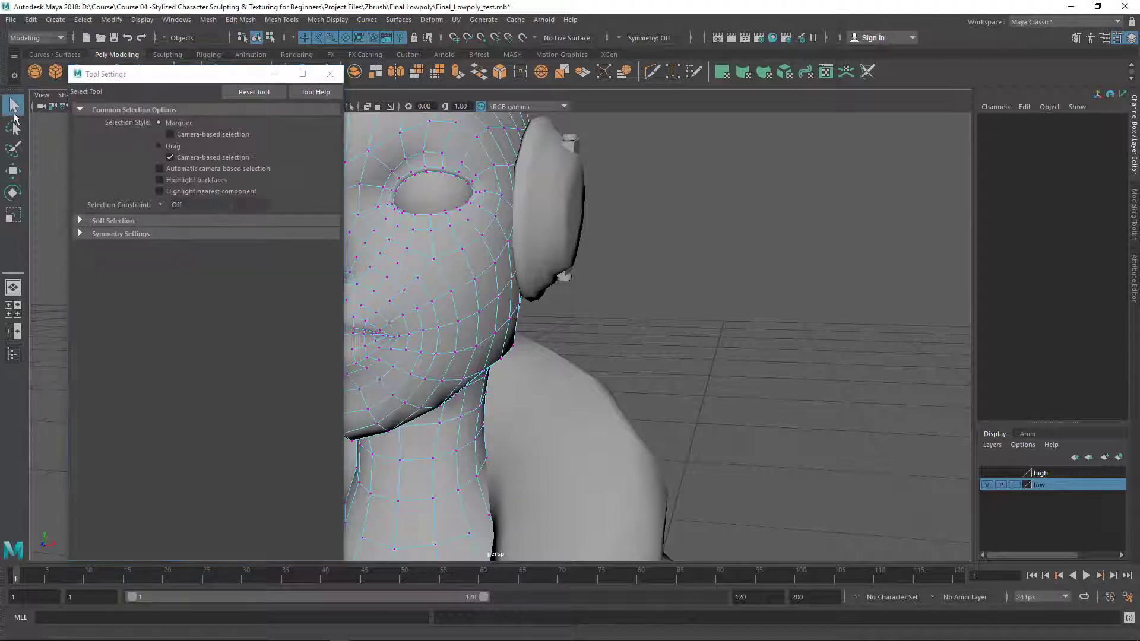
click(112, 221)
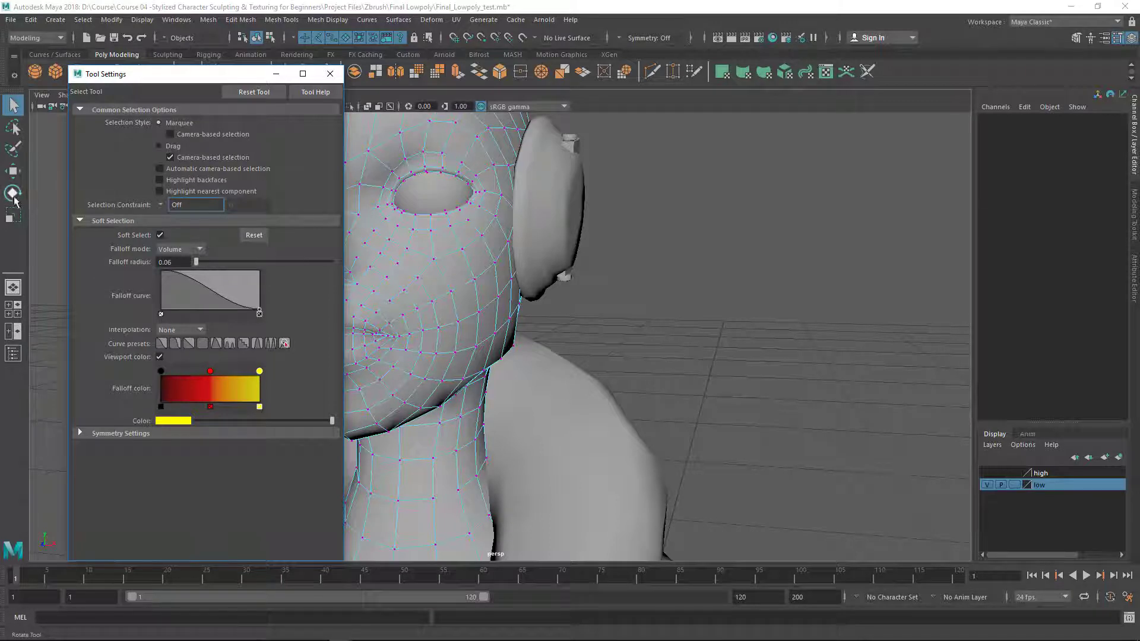
click(12, 172)
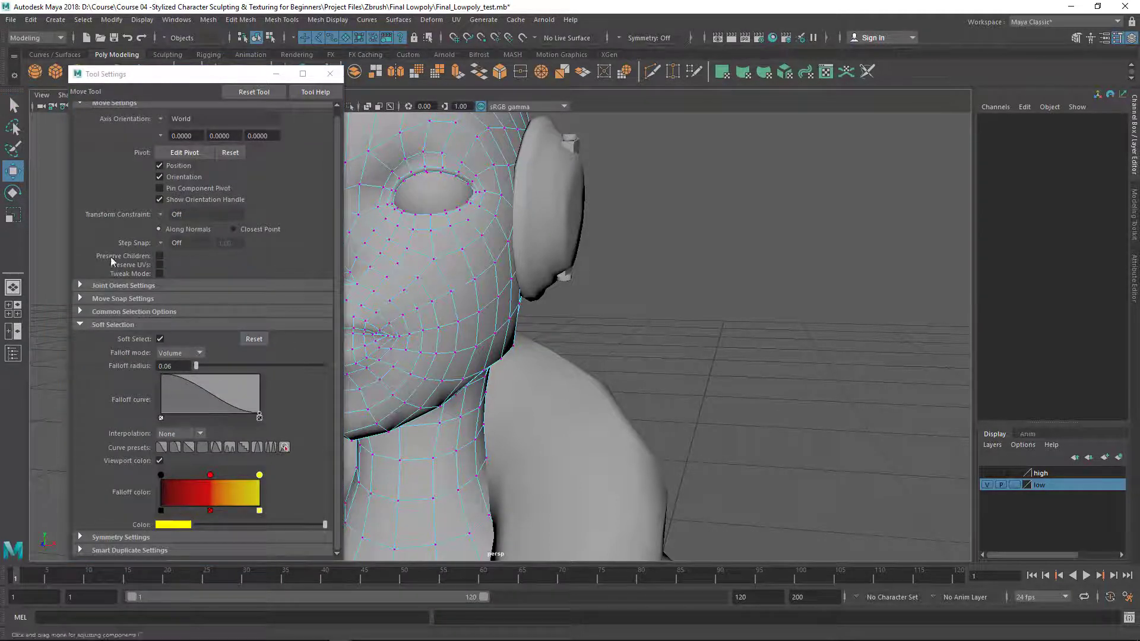
Select a vertex in the middle of the cheek with soft selection active
alt+middle_drag(557, 327, 630, 333)
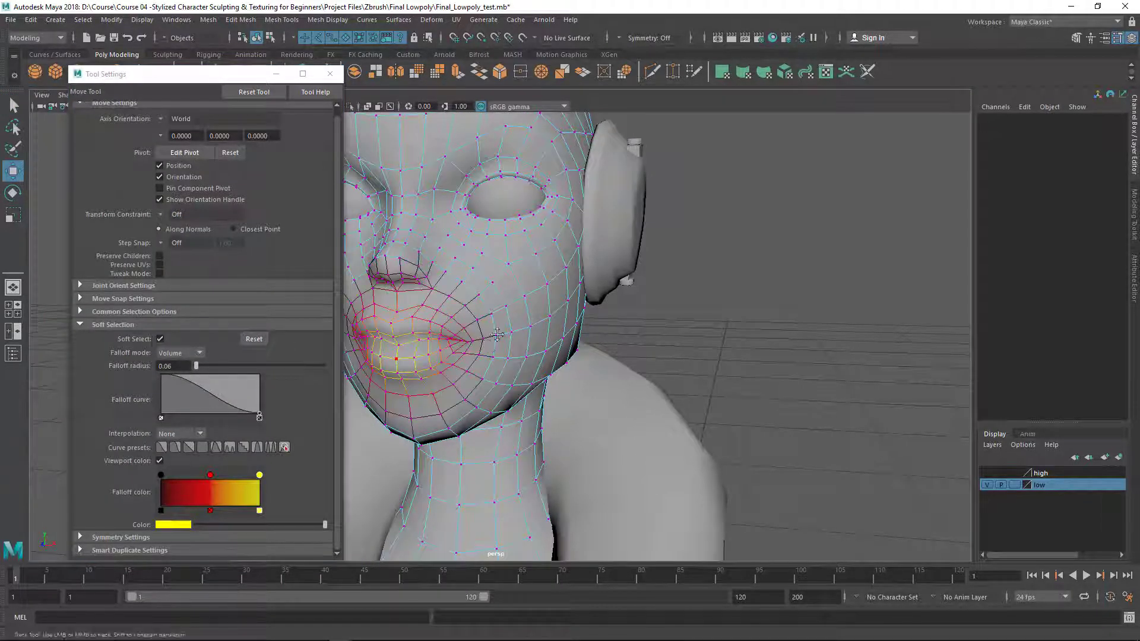
scroll(516, 330, down, 2)
alt+drag(517, 331, 501, 324)
alt+middle_drag(577, 295, 557, 297)
drag(558, 297, 539, 282)
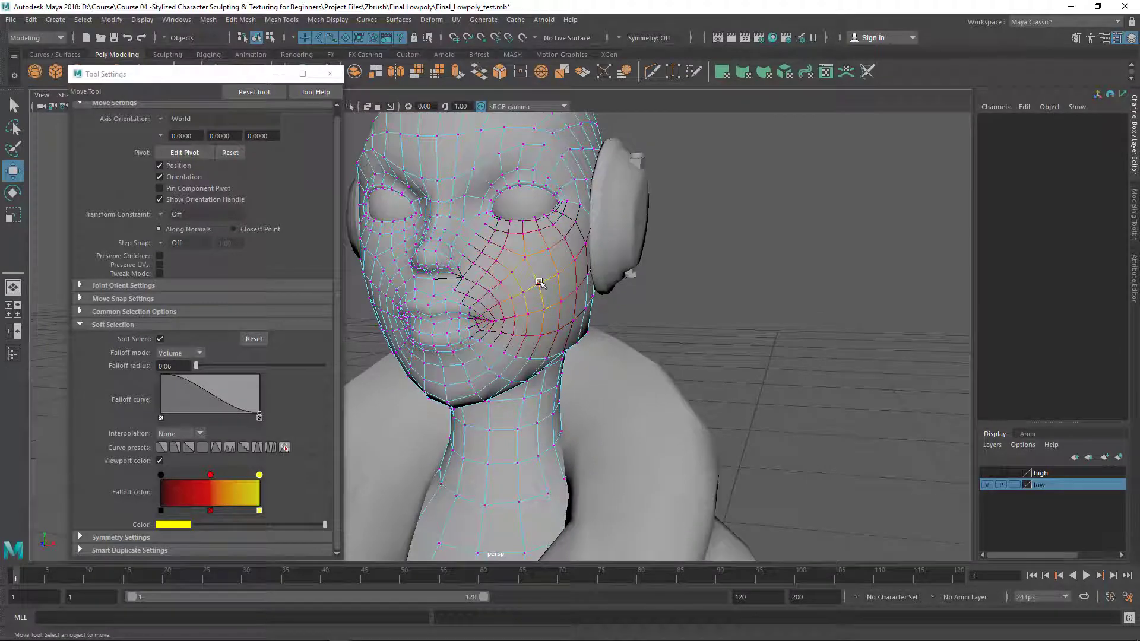
click(538, 284)
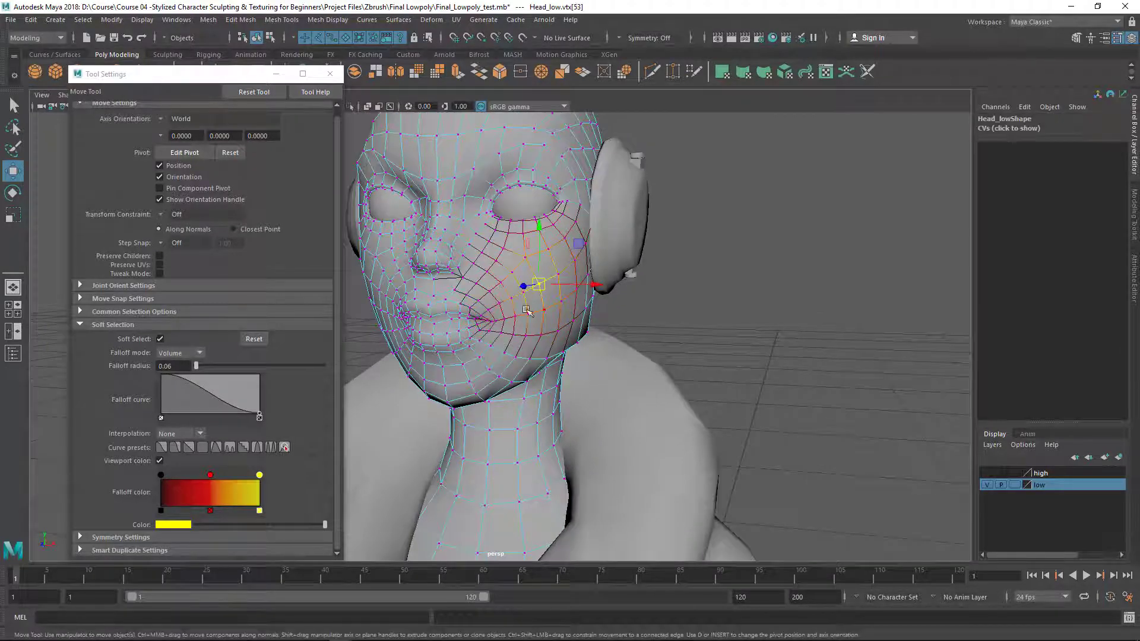
Try moving the cheek vertex with soft falloff and undo the move
alt+drag(595, 366, 596, 358)
scroll(639, 404, up, 3)
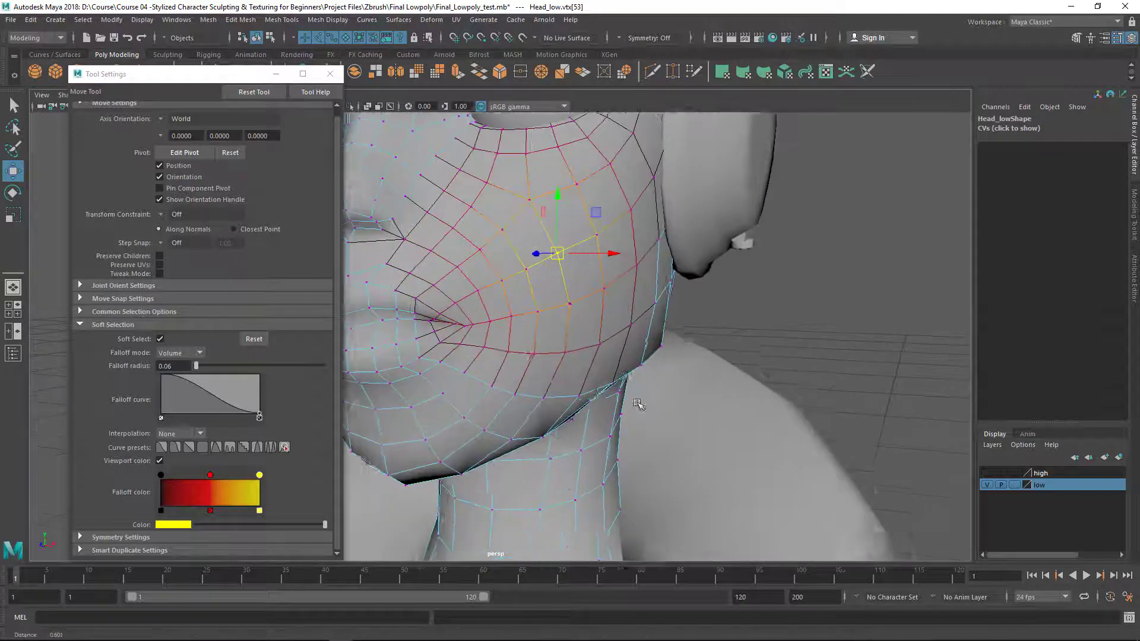
alt+drag(639, 404, 644, 384)
scroll(644, 384, down, 1)
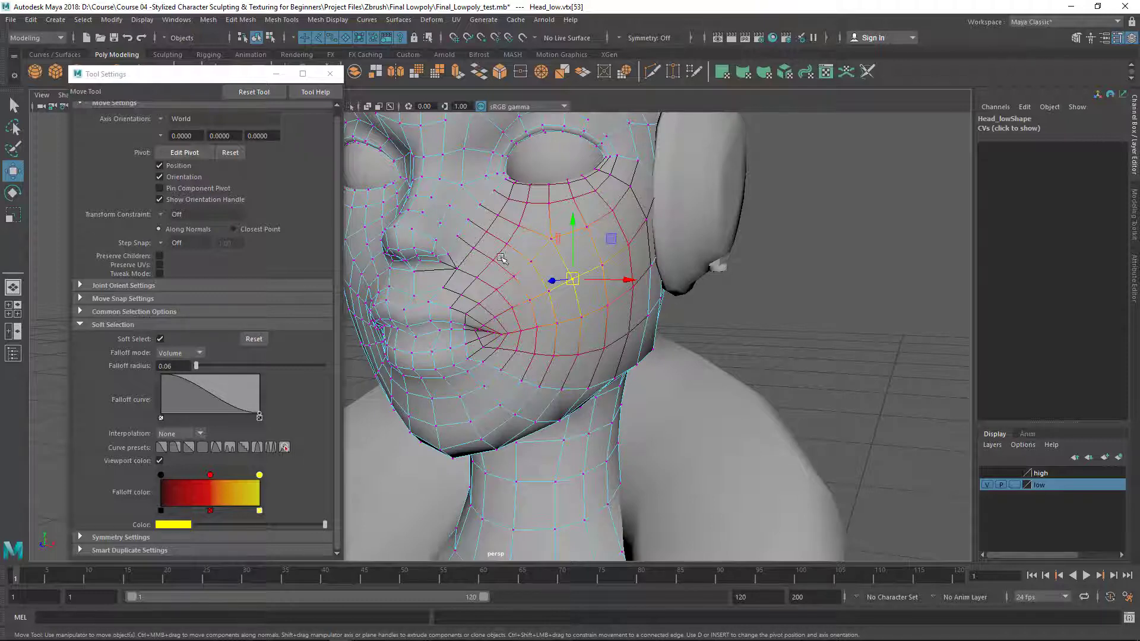
alt+drag(475, 250, 575, 337)
alt+drag(553, 279, 564, 339)
drag(531, 275, 567, 308)
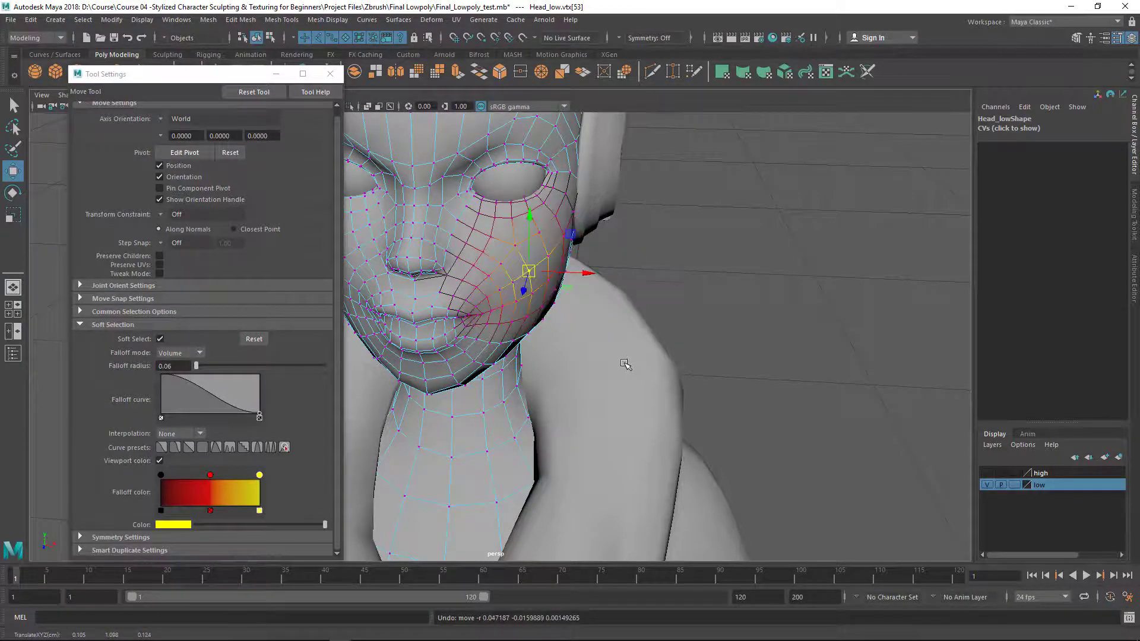
alt+drag(596, 343, 558, 362)
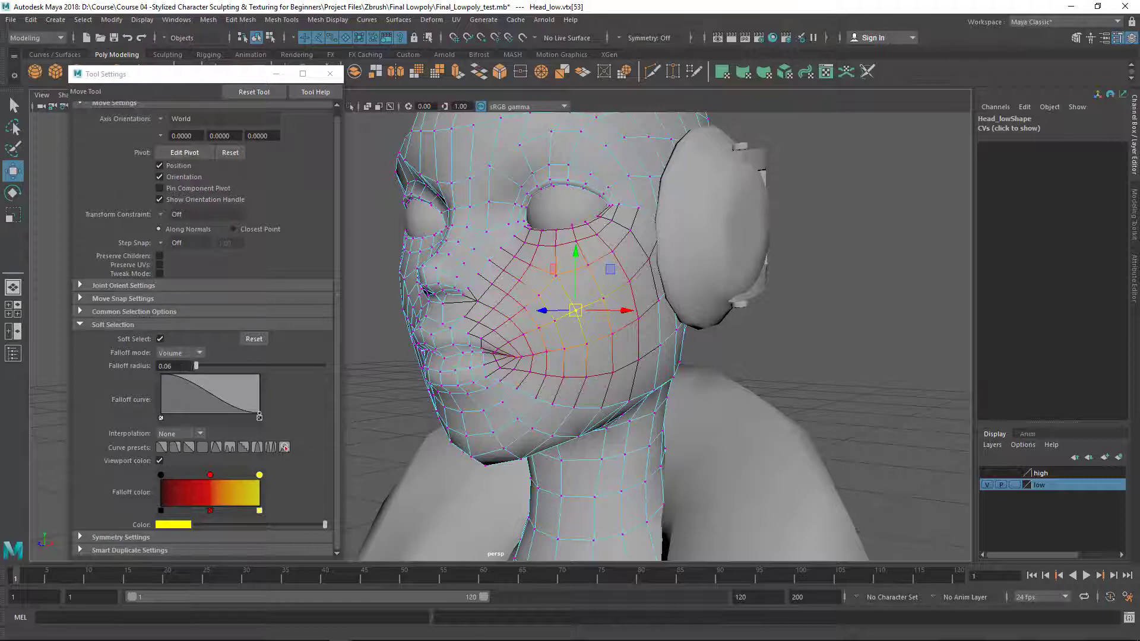
Raise the falloff radius to 12.21, try moving the selection sideways along X, and undo the move
drag(198, 369, 212, 370)
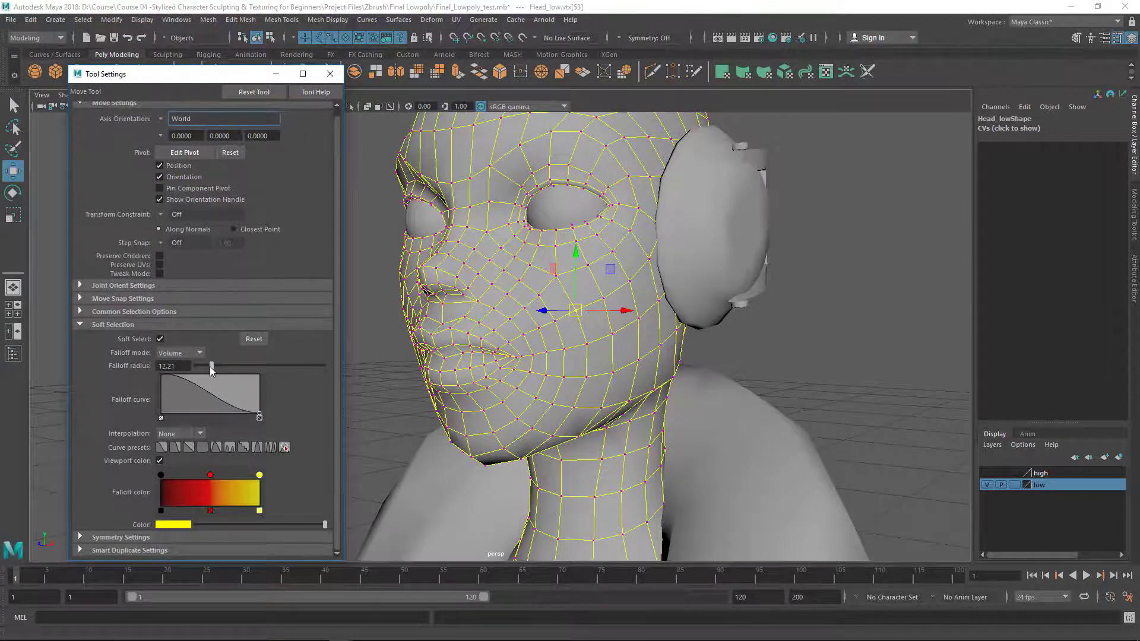
alt+right_drag(594, 356, 498, 350)
click(617, 368)
alt+drag(498, 351, 485, 434)
click(515, 327)
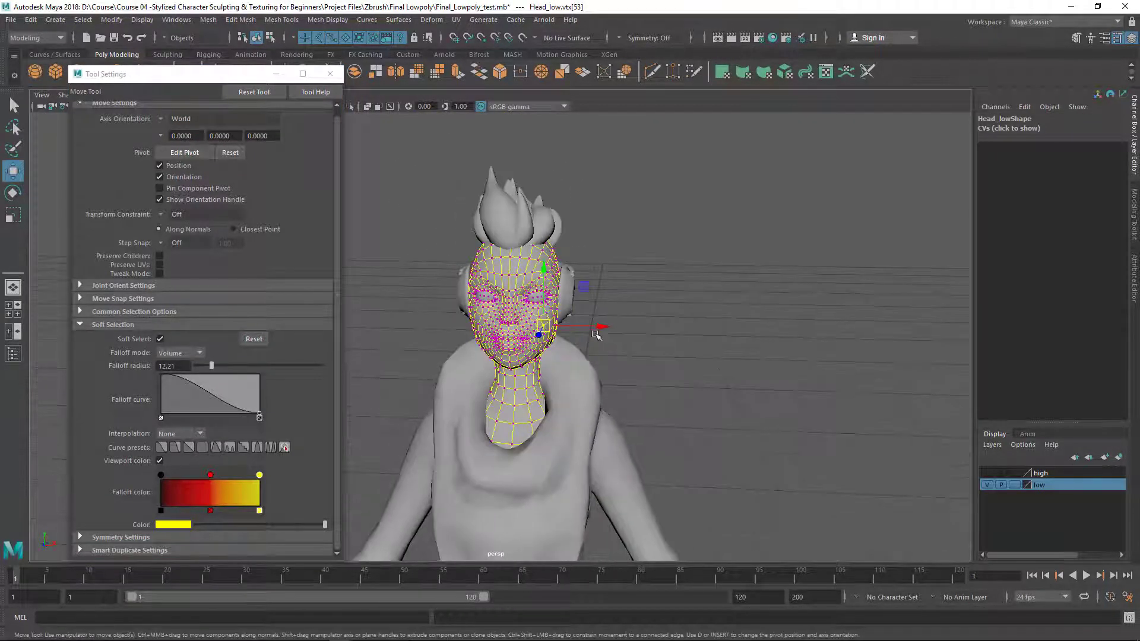
drag(596, 330, 713, 329)
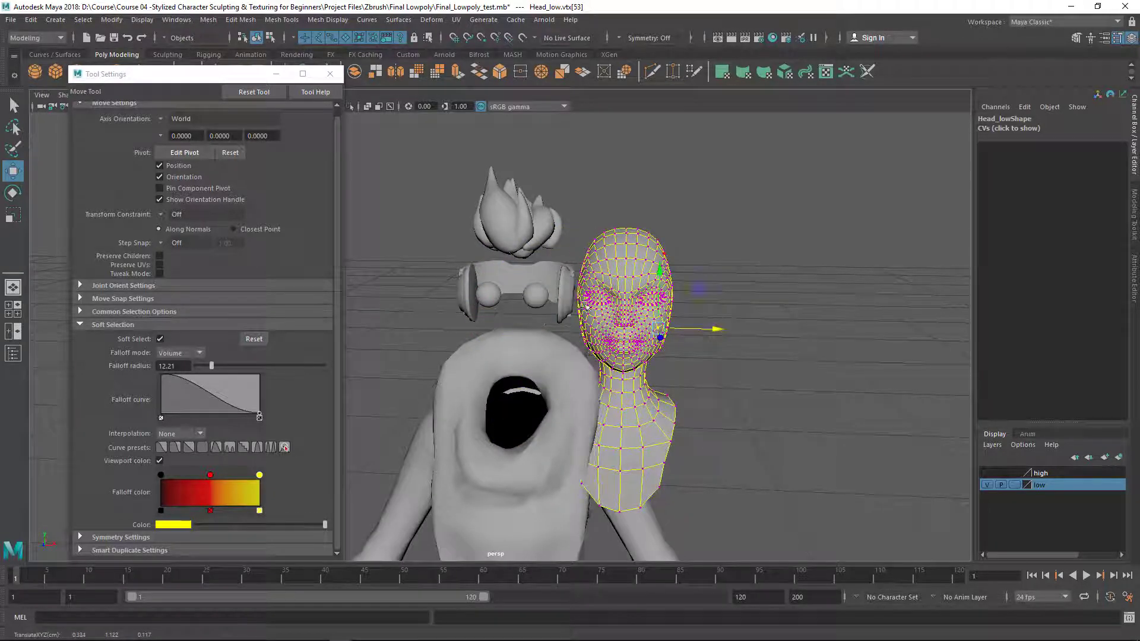
key(ctrl+z)
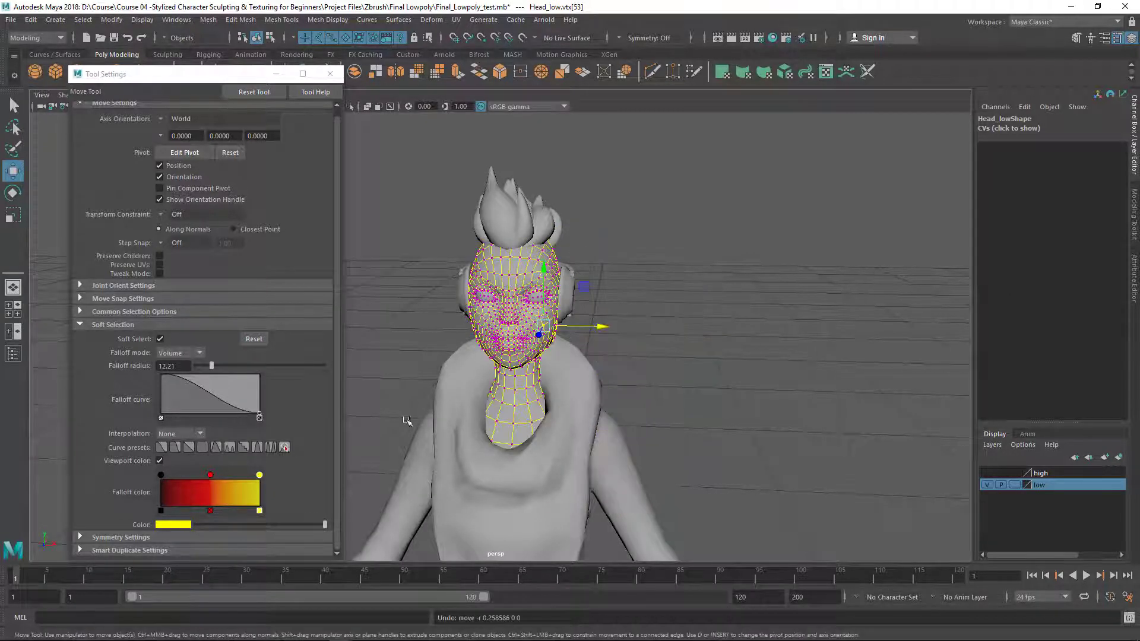
Reduce the soft selection falloff radius to 0.47
alt+drag(556, 333, 534, 326)
scroll(556, 333, up, 4)
alt+drag(642, 460, 598, 450)
scroll(598, 451, up, 3)
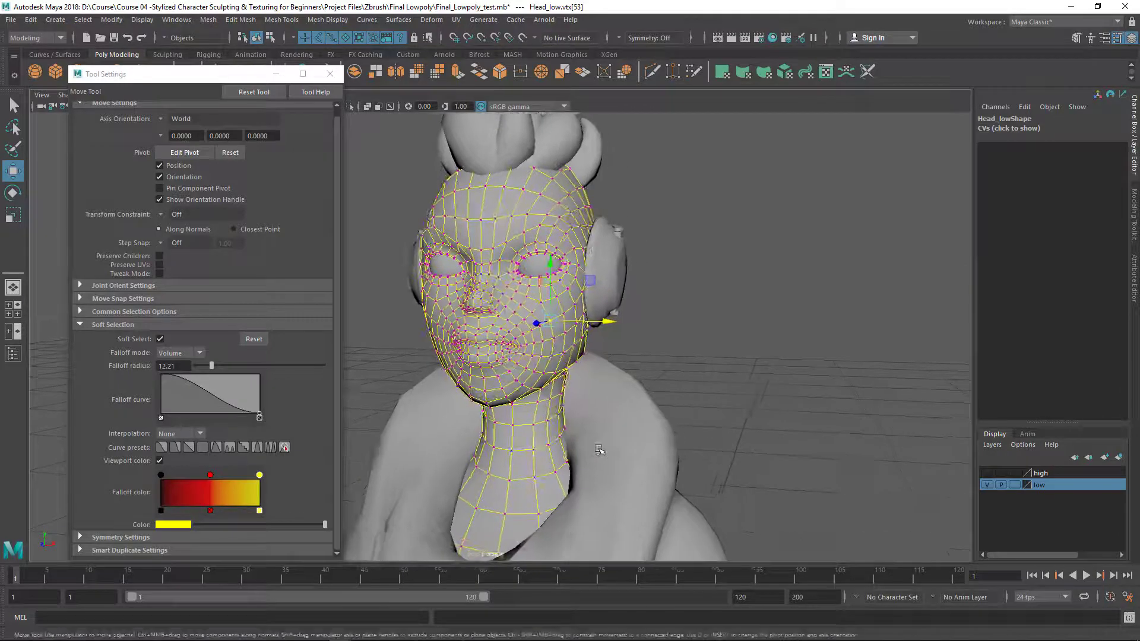
click(197, 364)
alt+drag(537, 357, 484, 368)
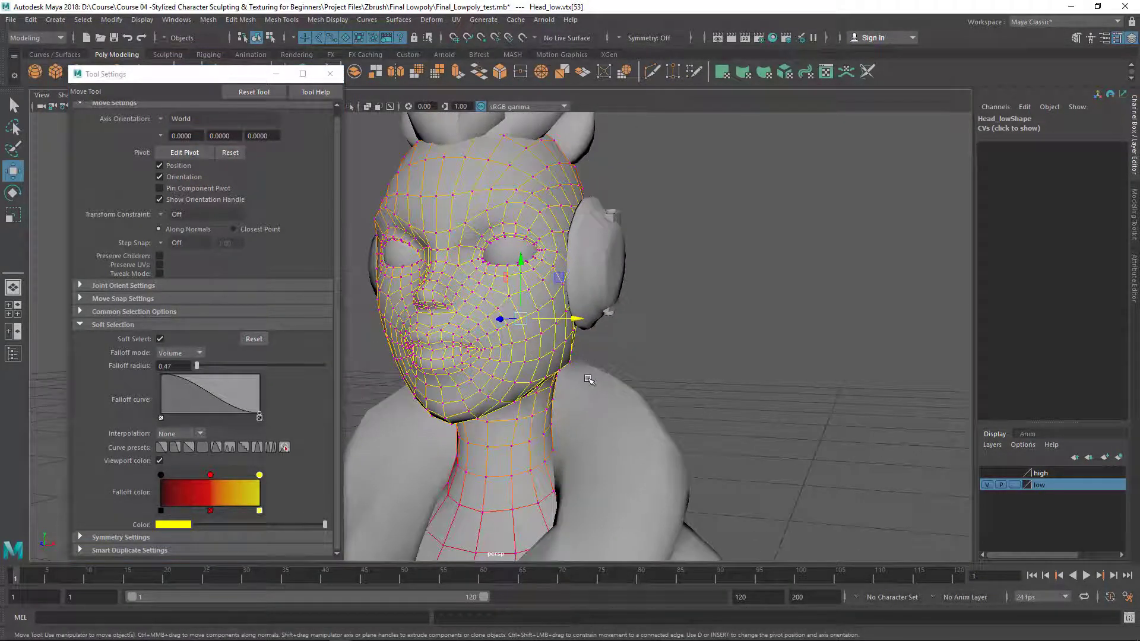
alt+drag(591, 379, 665, 377)
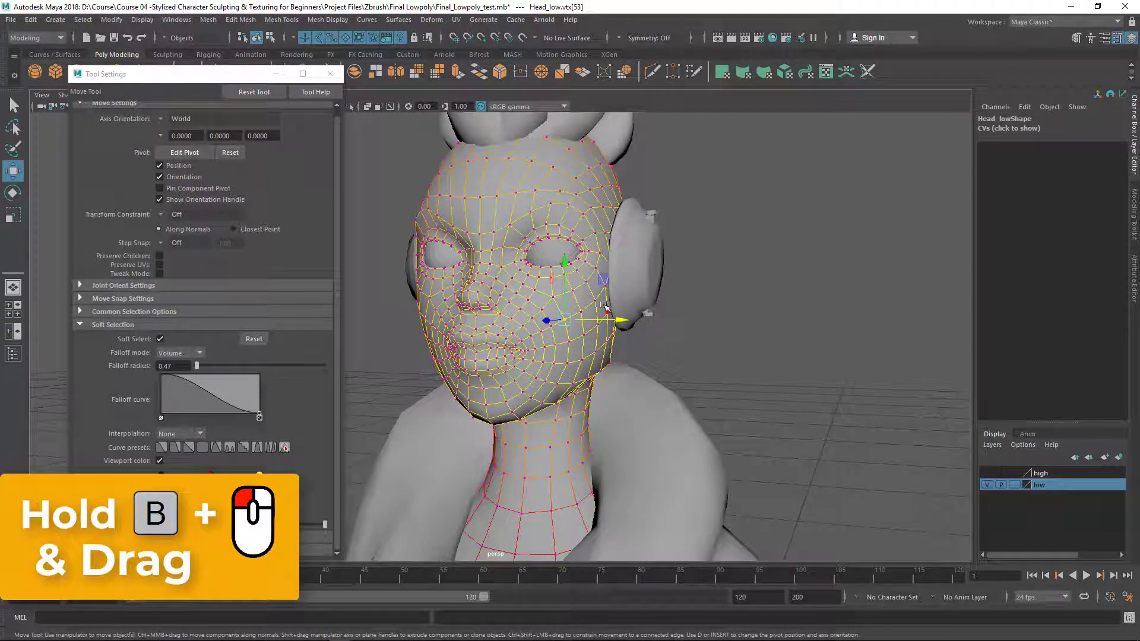
Shrink the soft selection falloff radius interactively in the viewport to 0.08
key(b)
drag(594, 309, 249, 310)
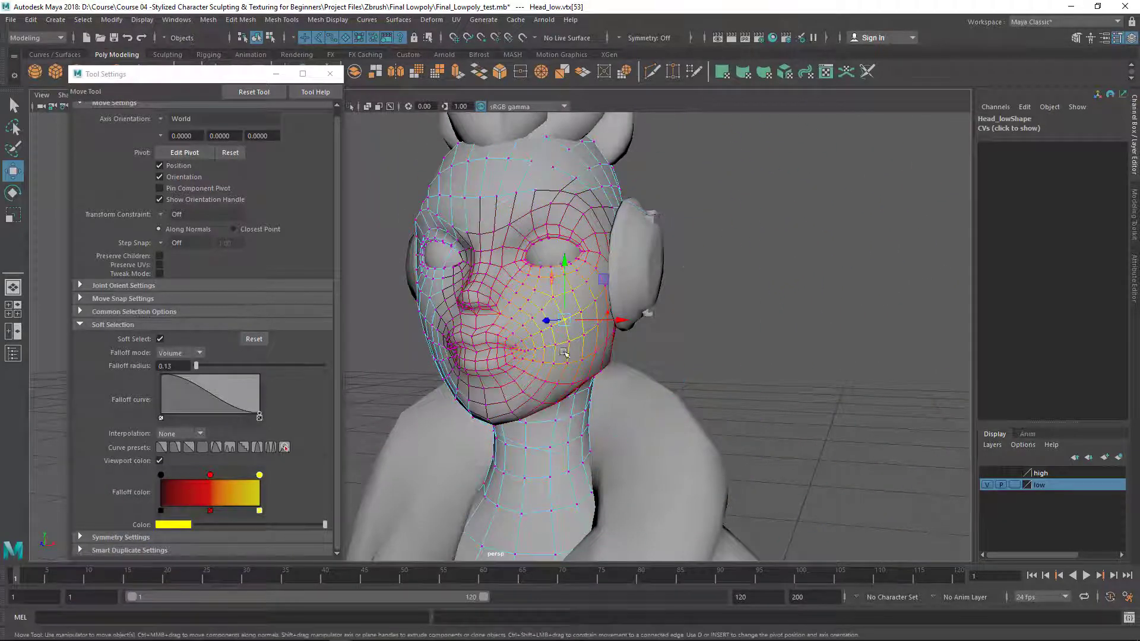
key(b)
drag(585, 351, 605, 331)
Try reshaping the outer cheek by moving its vertex with soft falloff along Z and X, and undo the moves
alt+drag(634, 367, 613, 398)
key(ctrl+z)
drag(590, 301, 591, 308)
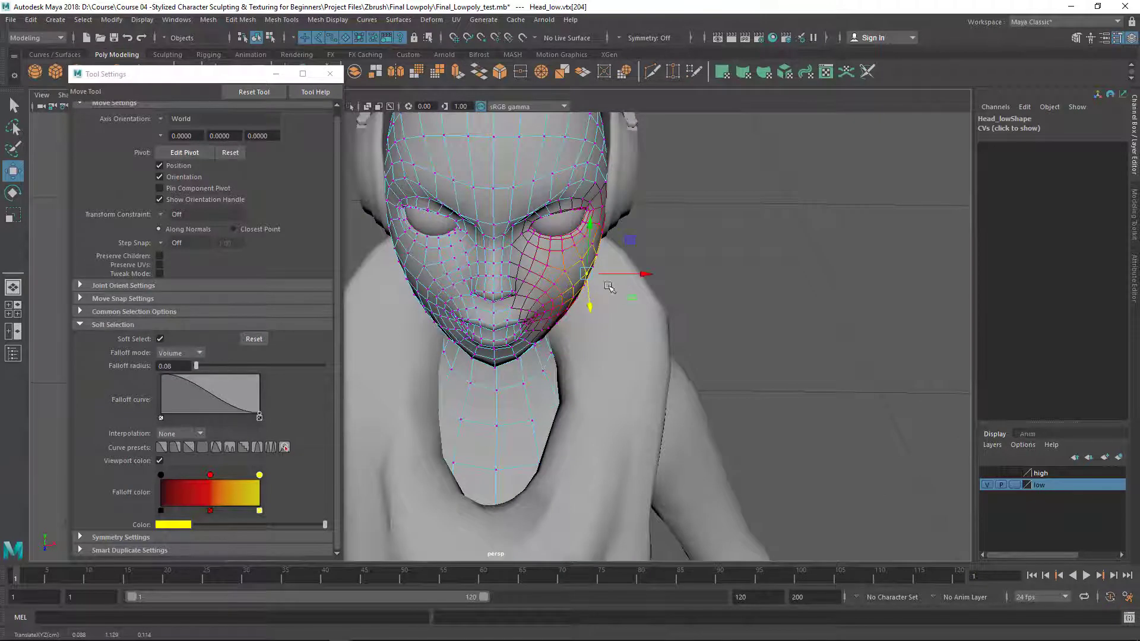
drag(625, 274, 632, 274)
alt+drag(634, 386, 564, 339)
alt+drag(644, 361, 670, 356)
alt+middle_drag(670, 356, 727, 360)
alt+right_drag(727, 360, 749, 360)
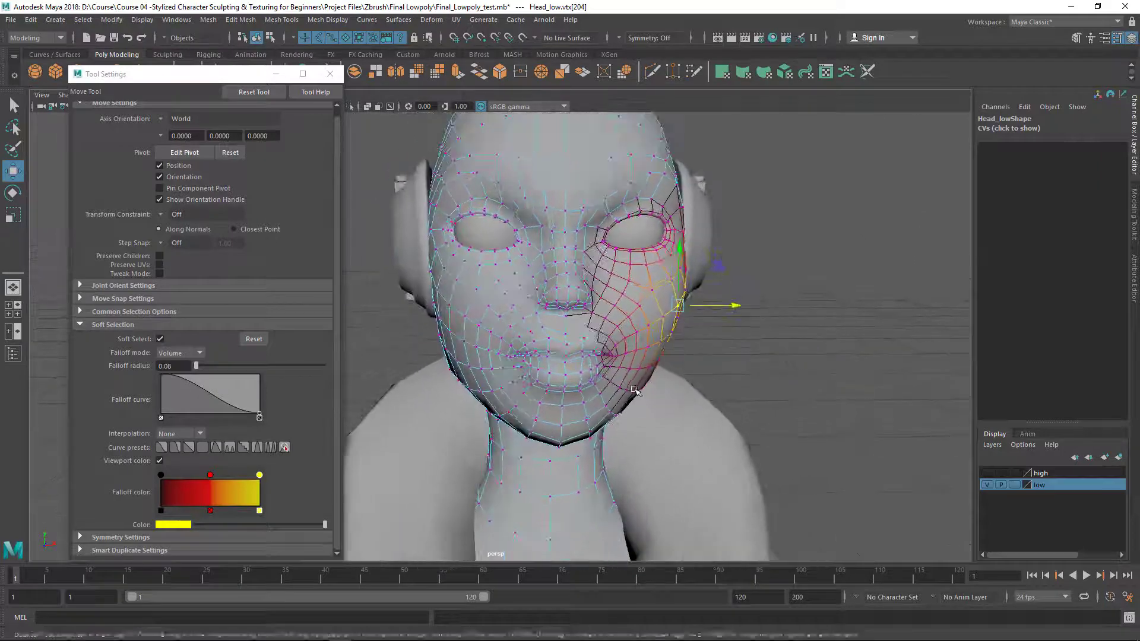
alt+middle_drag(749, 360, 745, 350)
key(ctrl+z)
key(ctrl+z)
alt+drag(575, 410, 532, 403)
alt+right_drag(531, 404, 546, 404)
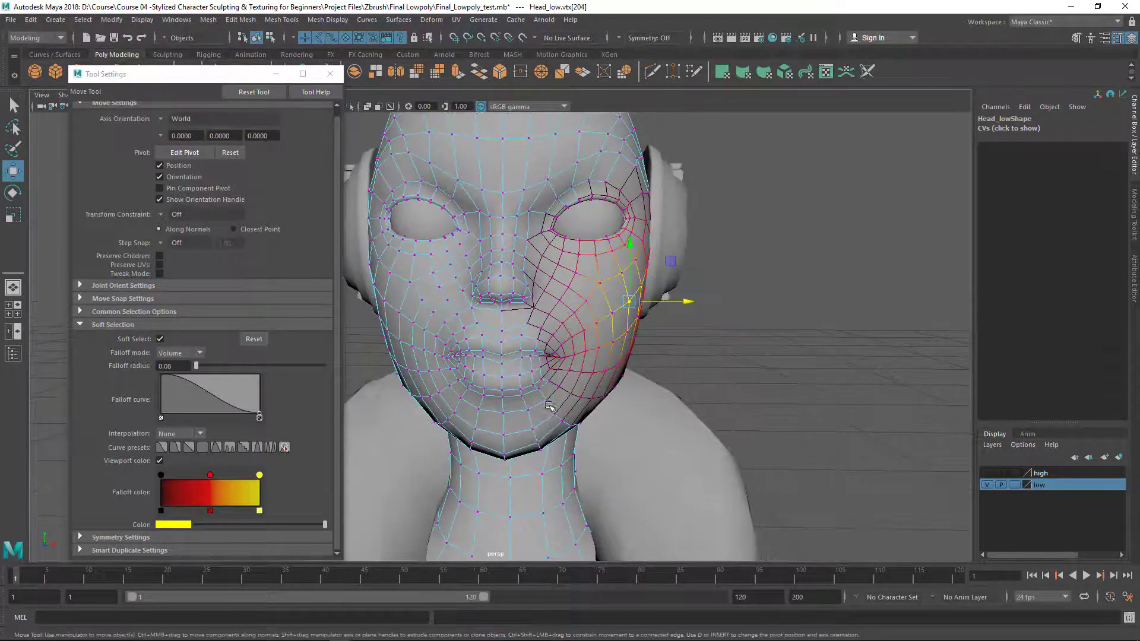
Toggle soft selection off, on and off again for the cheek vertex, and close the Move tool settings
alt+middle_drag(414, 412, 428, 404)
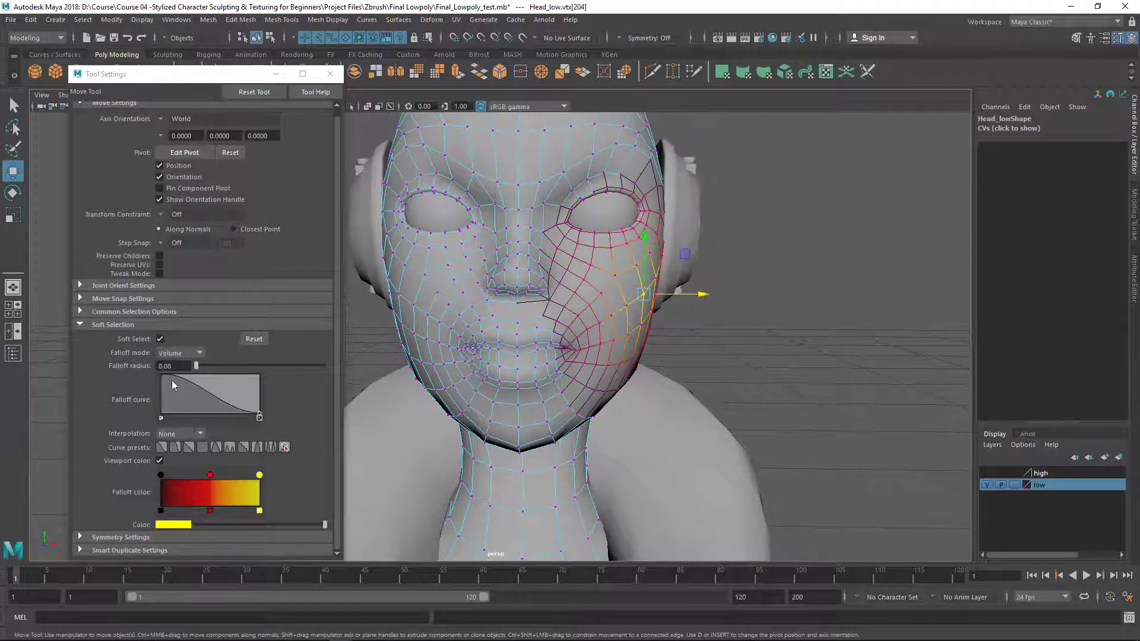
scroll(336, 308, up, 1)
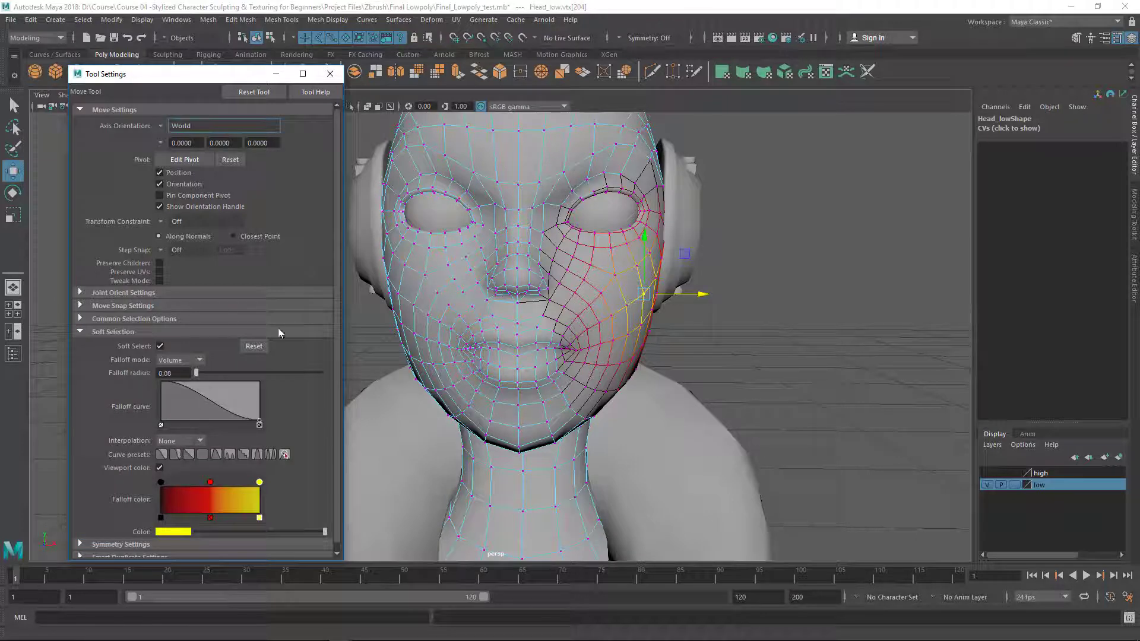
alt+drag(722, 300, 658, 302)
alt+middle_drag(657, 302, 611, 303)
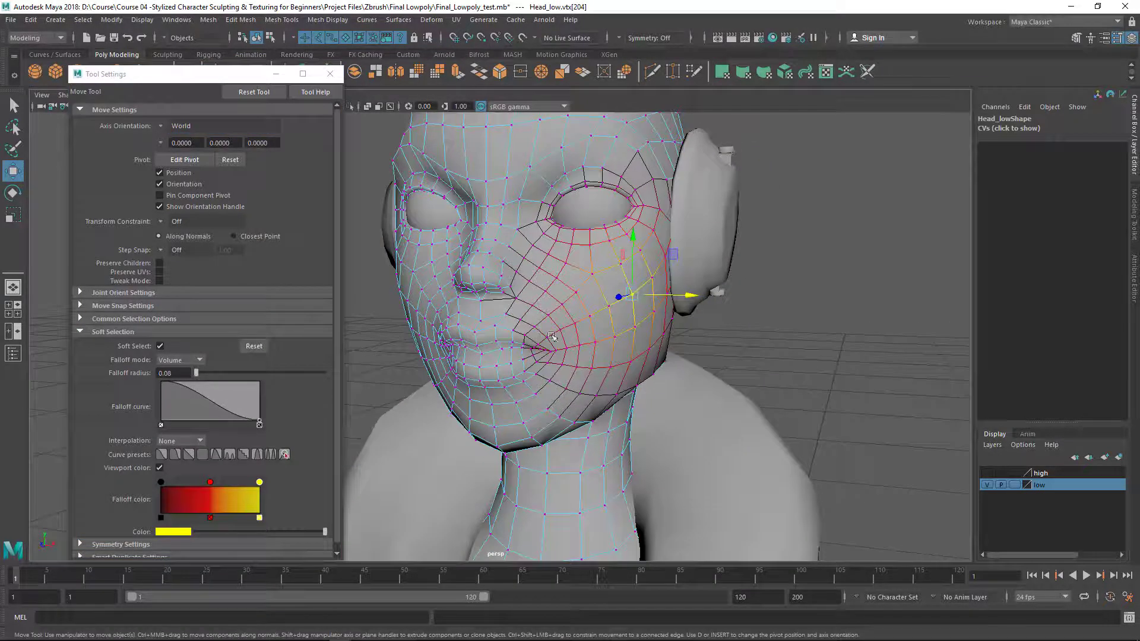
alt+drag(594, 342, 601, 338)
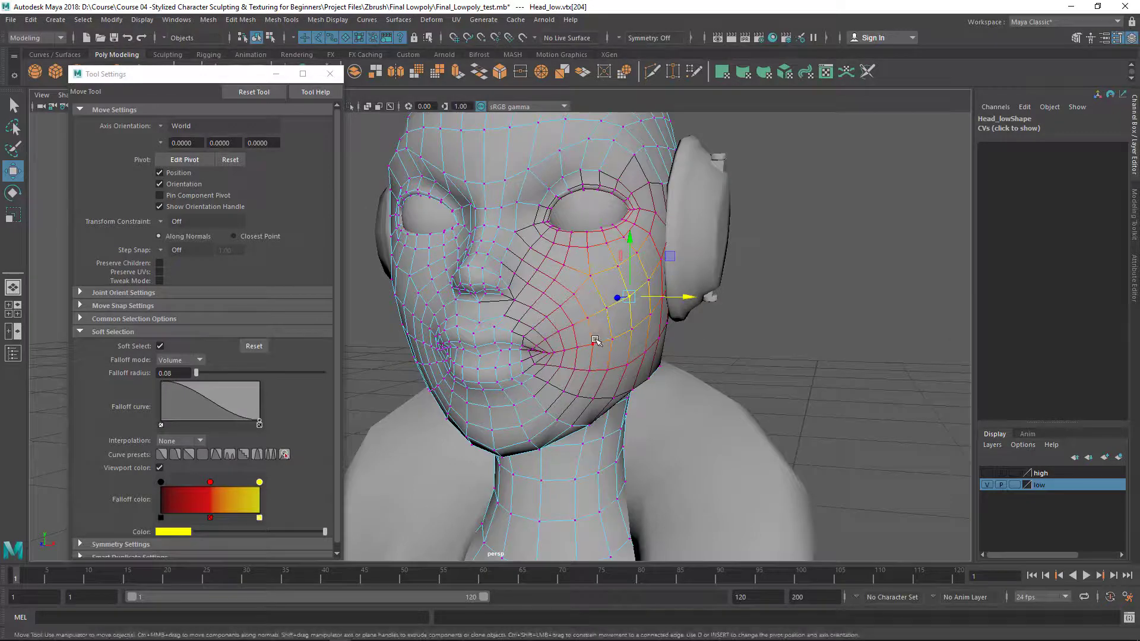
key(b)
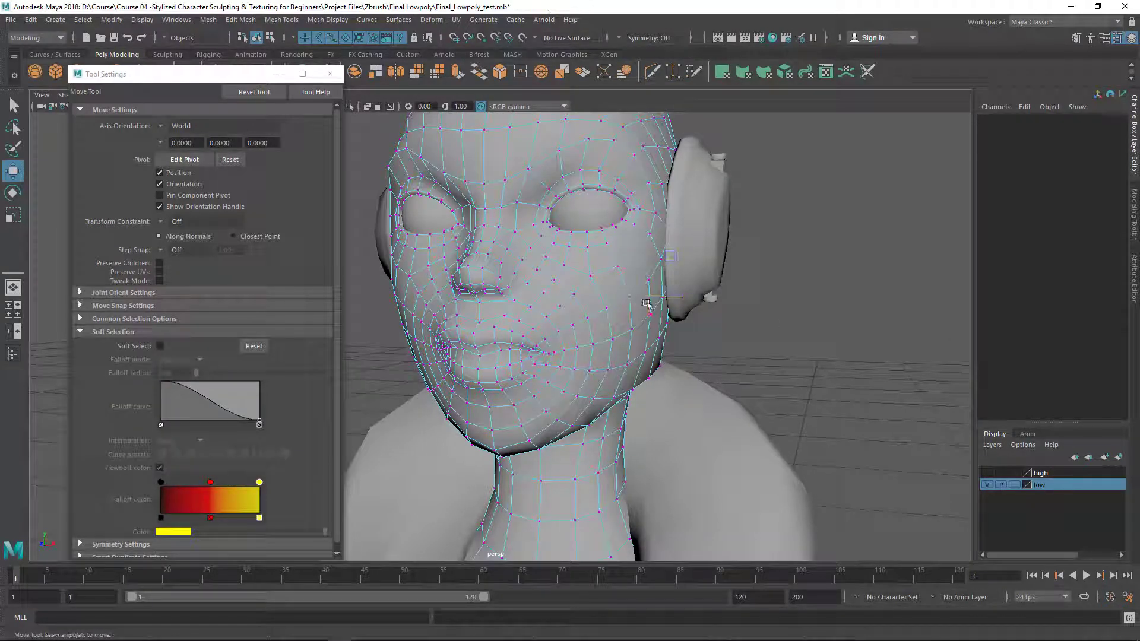
key(b)
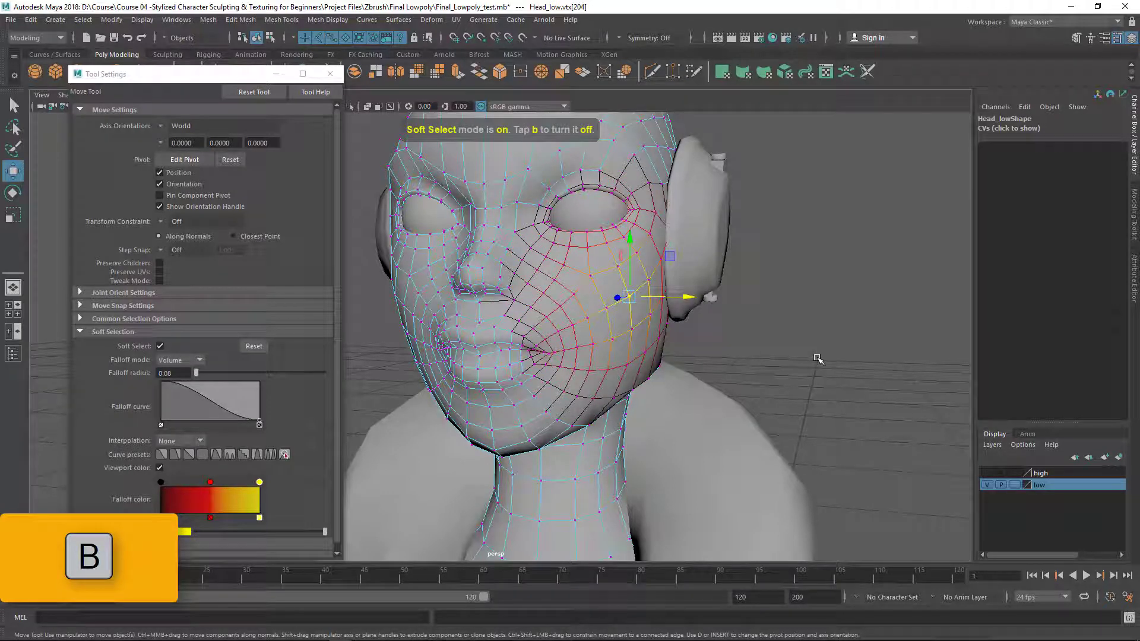
key(b)
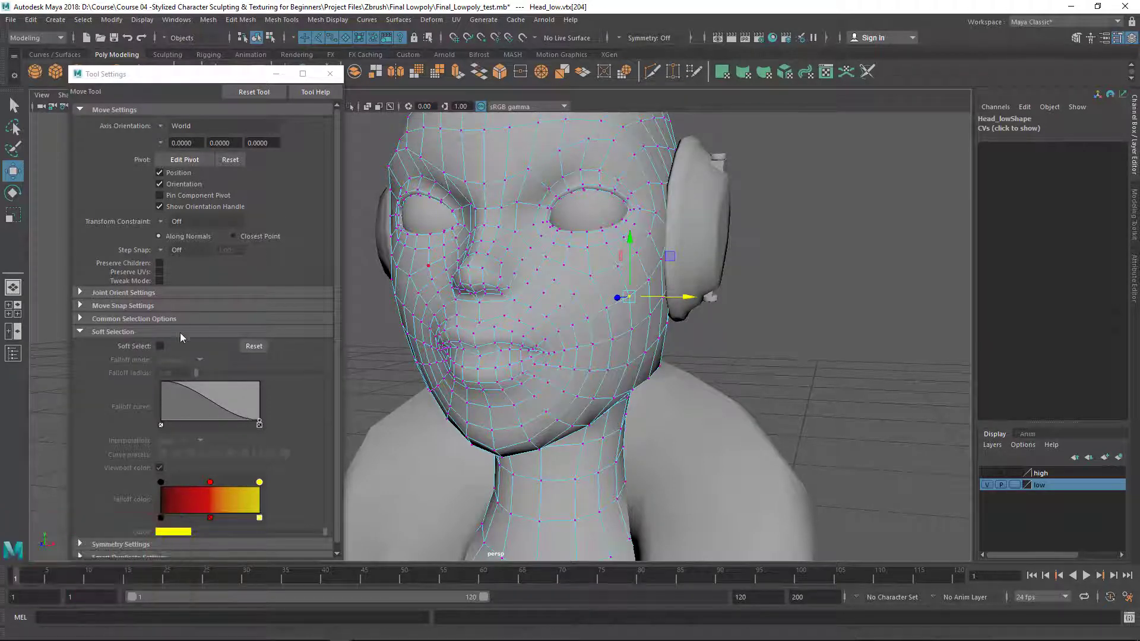
click(330, 74)
Select a cheek face with soft selection turned on, try moving it along X, and undo the move
alt+middle_drag(717, 407, 615, 415)
click(522, 312)
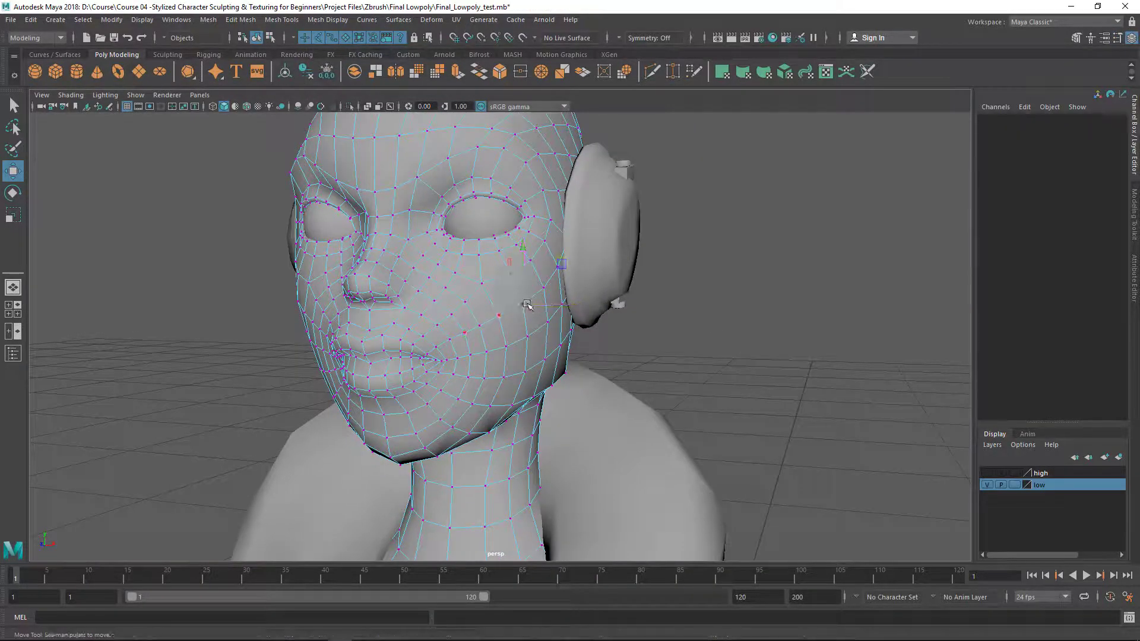
click(527, 304)
right_drag(520, 288, 515, 328)
click(521, 330)
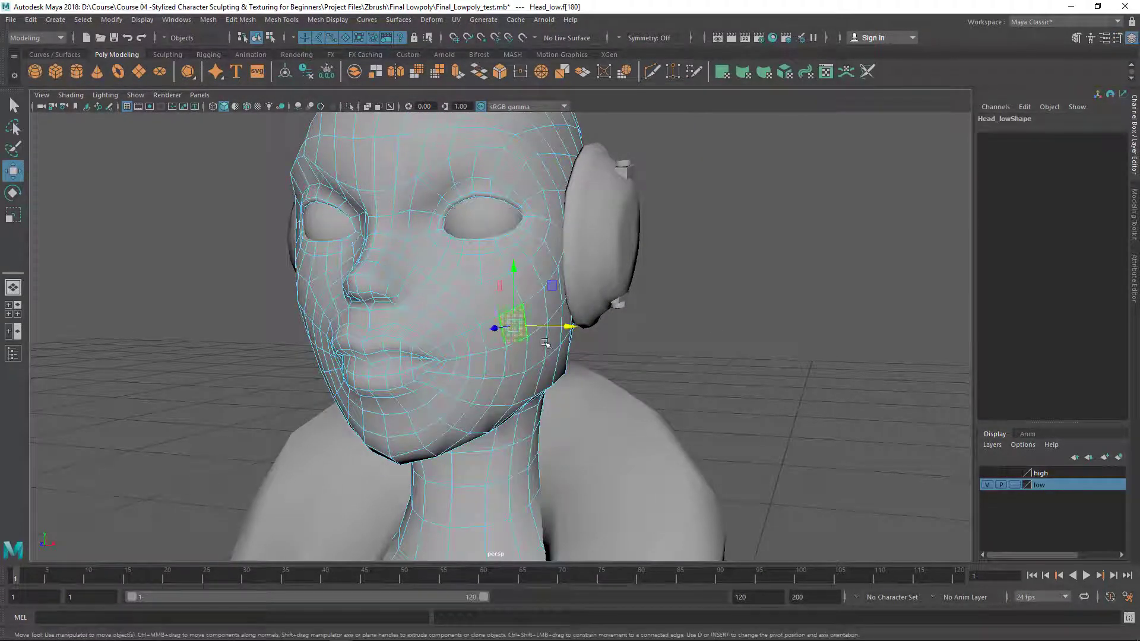
key(b)
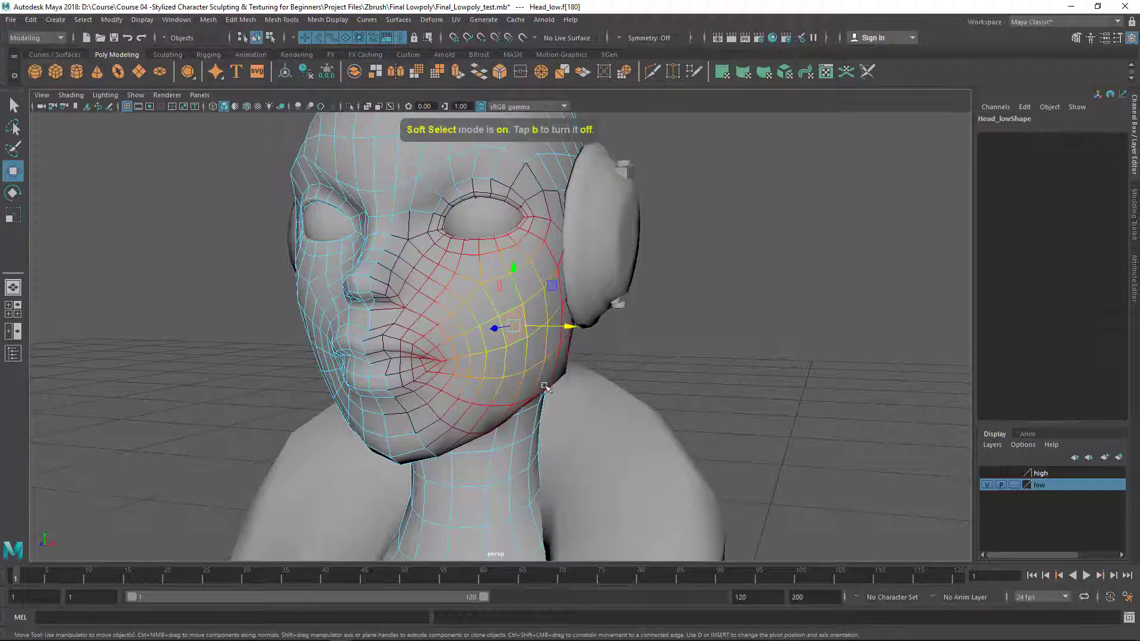
drag(549, 328, 575, 333)
key(ctrl+z)
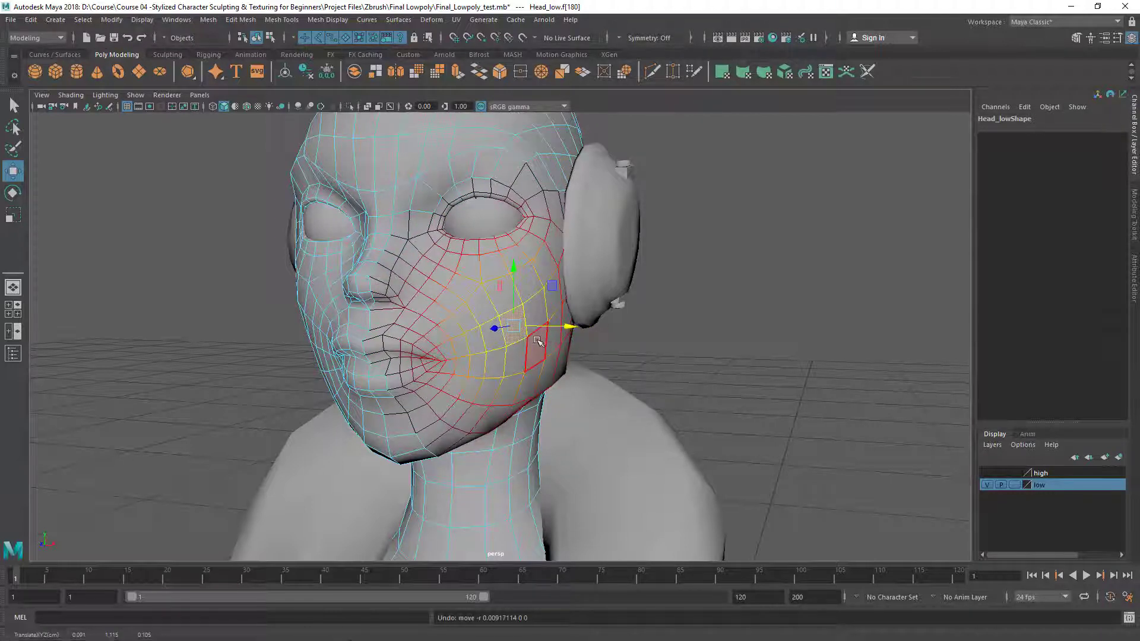
Pick a cheek edge in edge mode with soft selection, and return to vertex mode to select the outer cheek vertex
right_drag(534, 336, 533, 295)
click(533, 295)
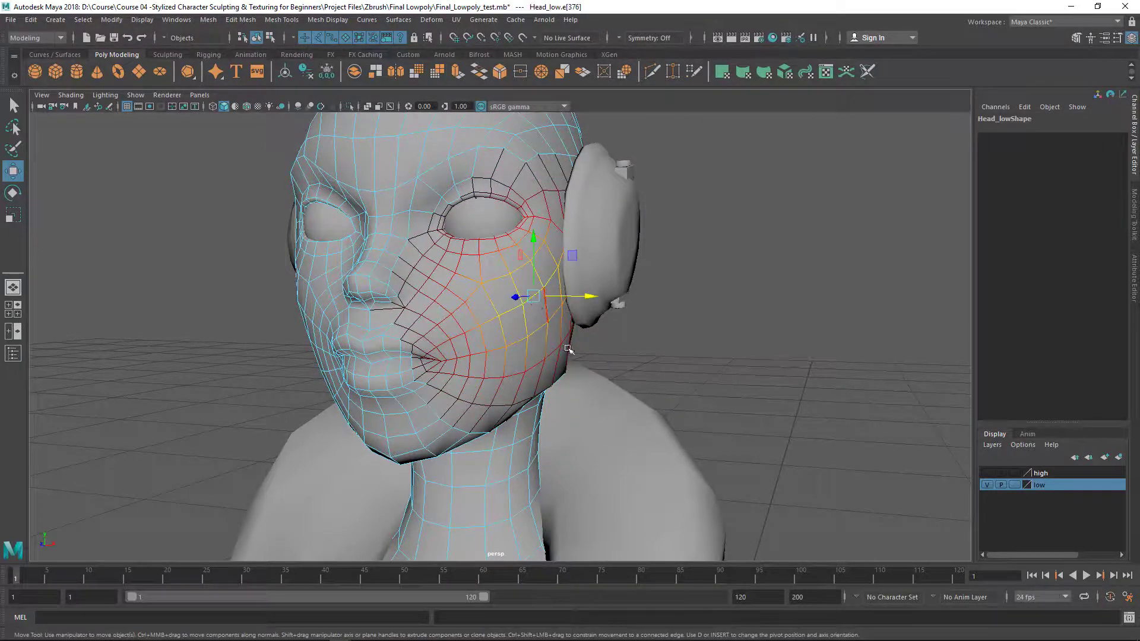
key(F9)
click(523, 306)
alt+drag(653, 373, 657, 374)
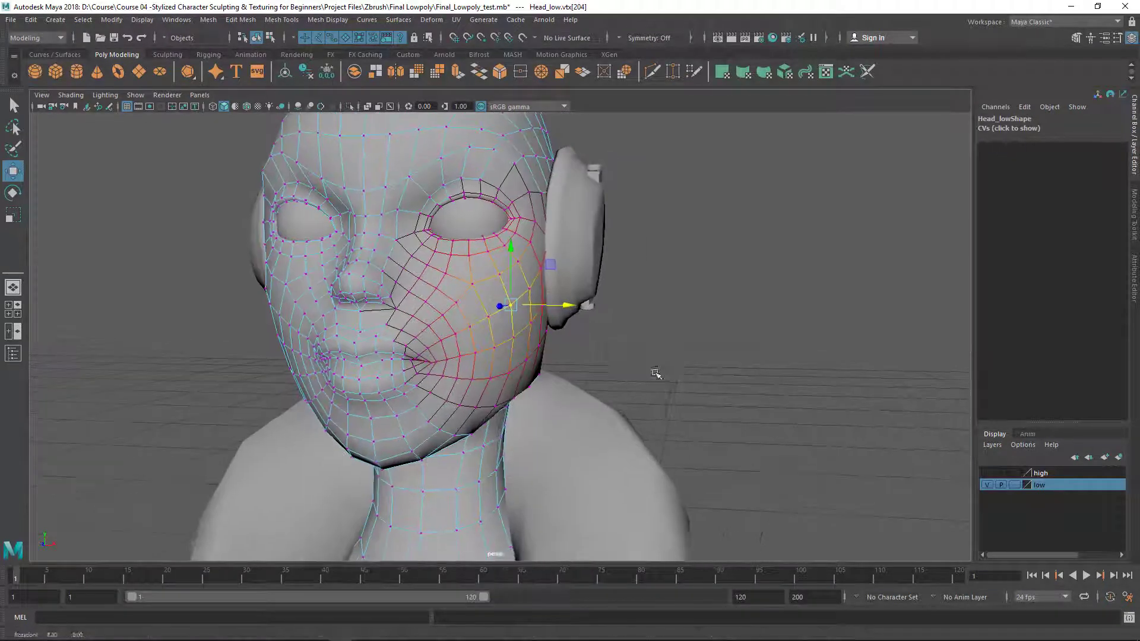
Return the head mesh to object mode with the Select tool active
key(q)
scroll(558, 334, down, 3)
right_drag(508, 287, 558, 254)
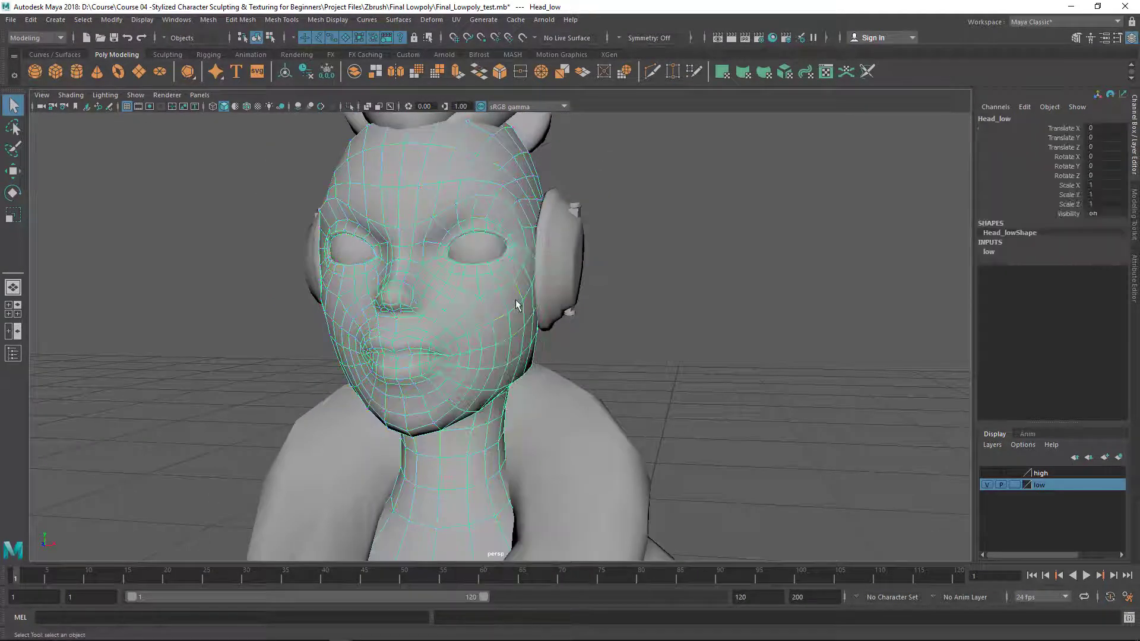
alt+drag(516, 303, 627, 307)
scroll(547, 326, up, 3)
scroll(610, 325, down, 1)
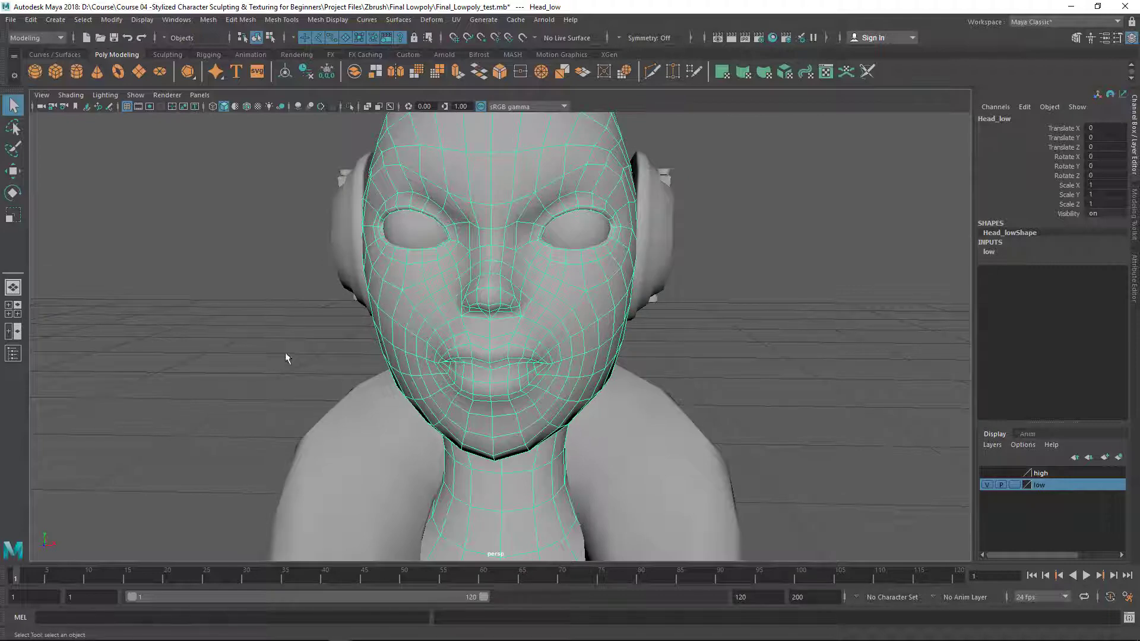
alt+middle_drag(610, 315, 598, 318)
alt+drag(590, 316, 588, 313)
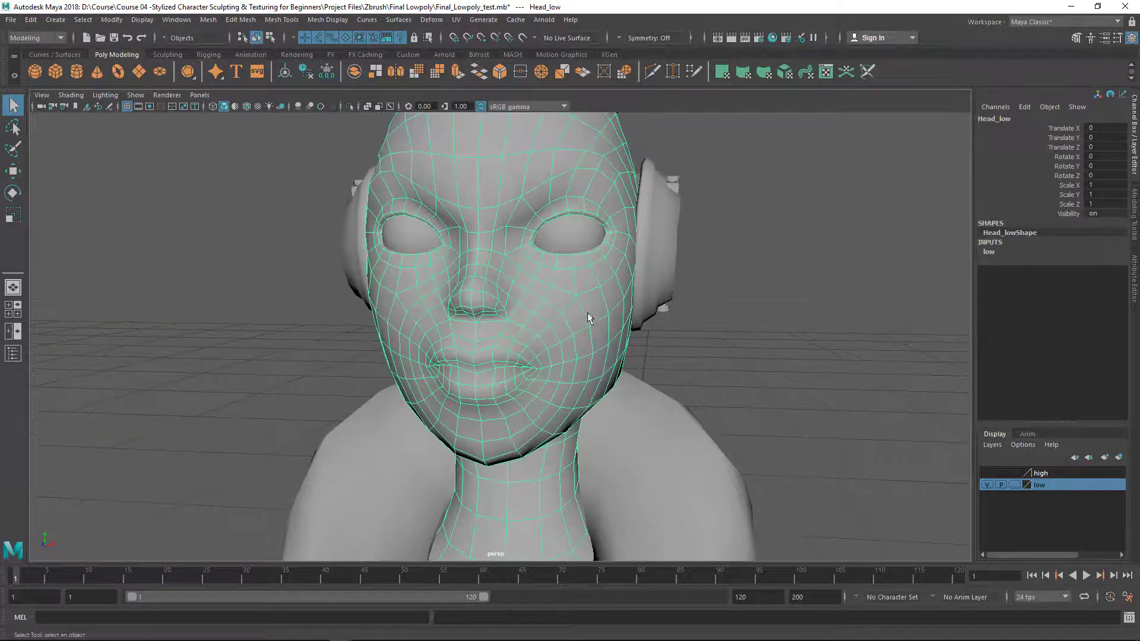
alt+drag(577, 399, 570, 366)
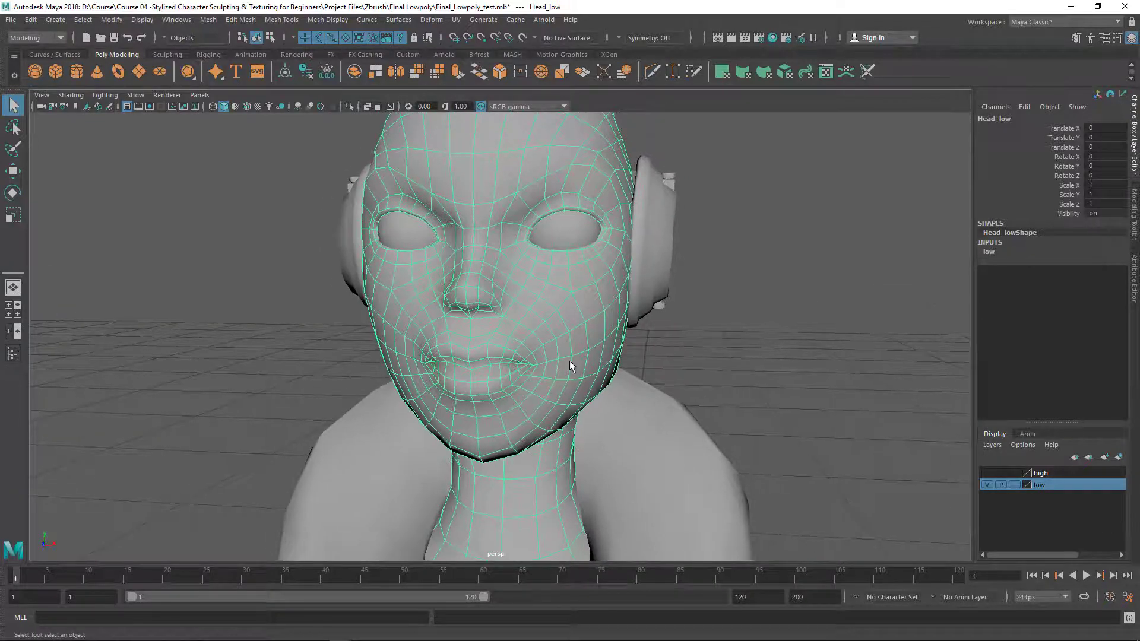
alt+drag(539, 326, 625, 305)
Switch the head to vertex mode and select the outer cheek vertex with soft falloff
right_click(623, 280)
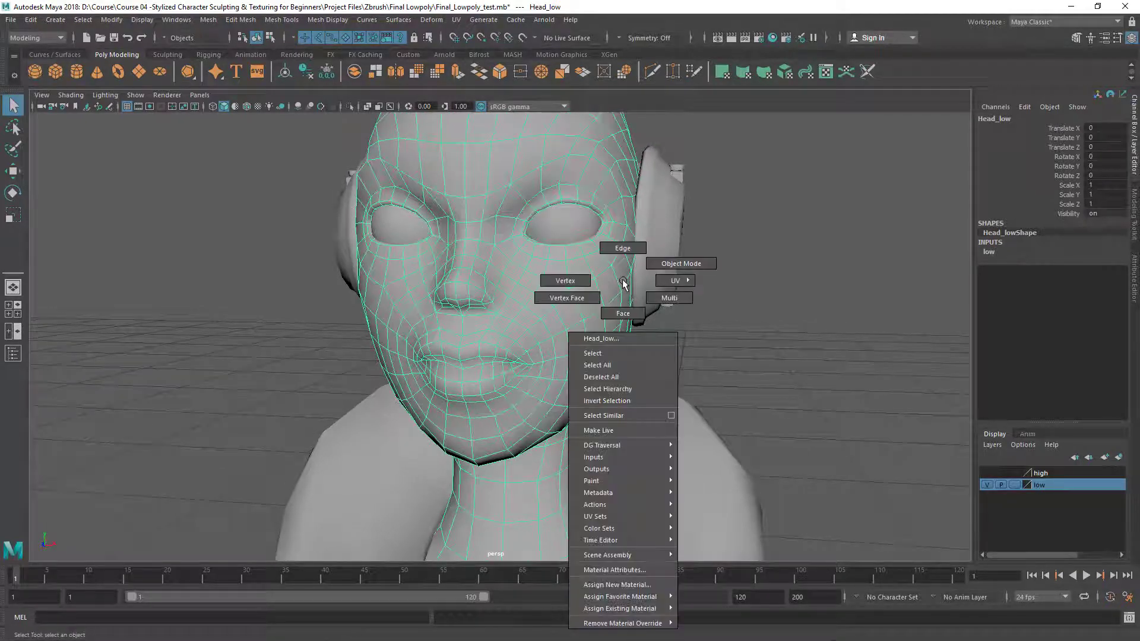
right_drag(555, 274, 556, 279)
alt+middle_drag(579, 332, 558, 311)
click(739, 322)
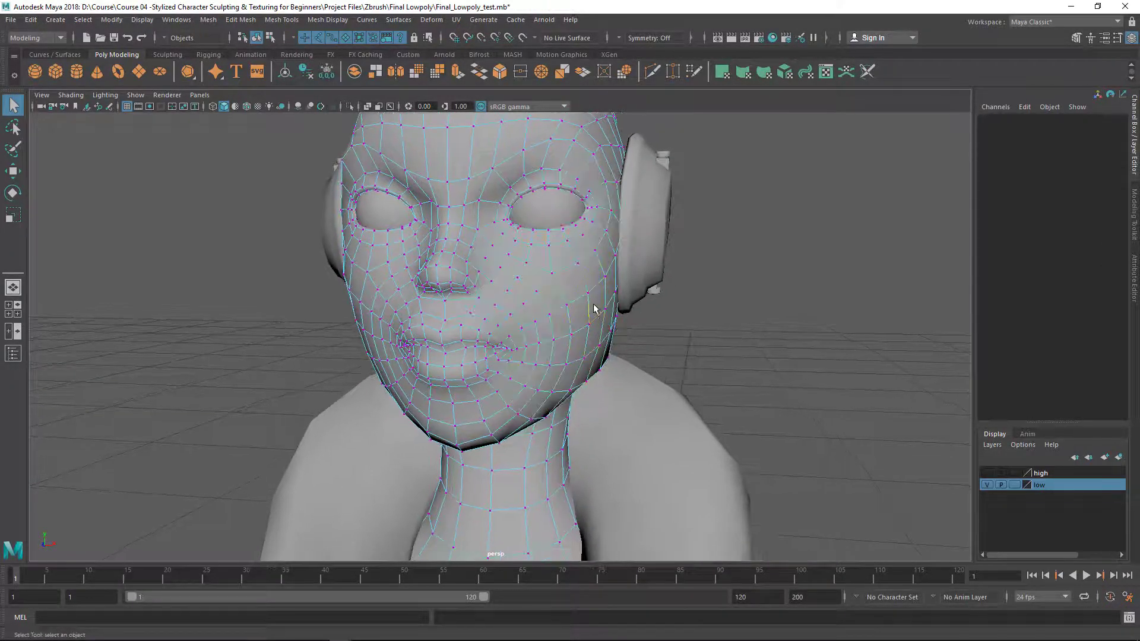
alt+drag(590, 300, 385, 315)
alt+drag(406, 353, 384, 351)
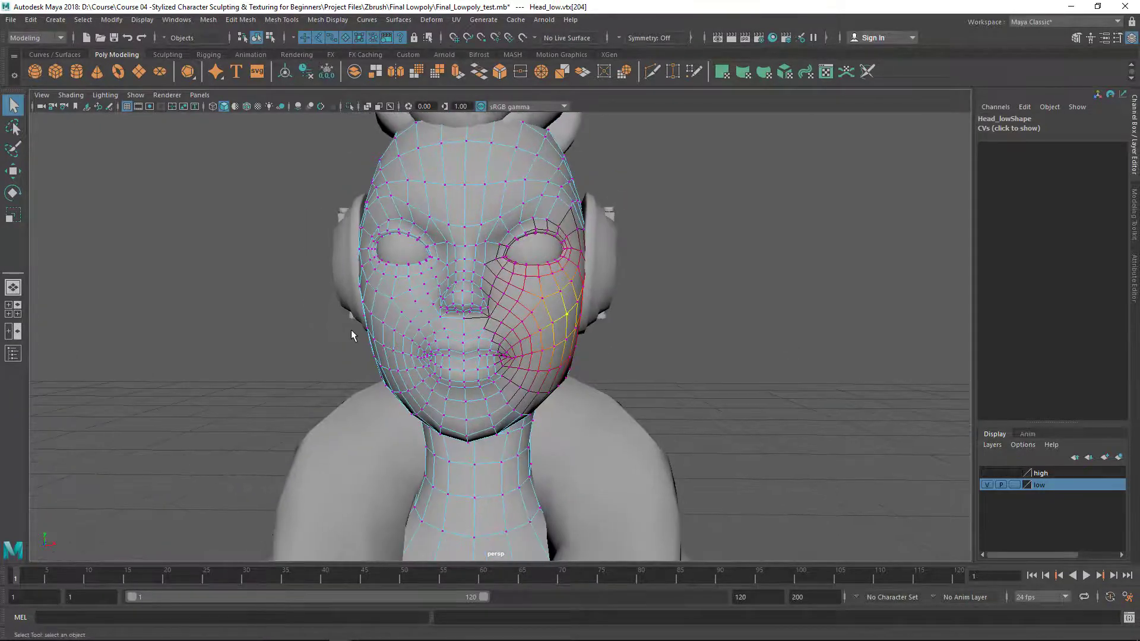
Open the Move tool settings and expand the symmetry settings
double_click(13, 172)
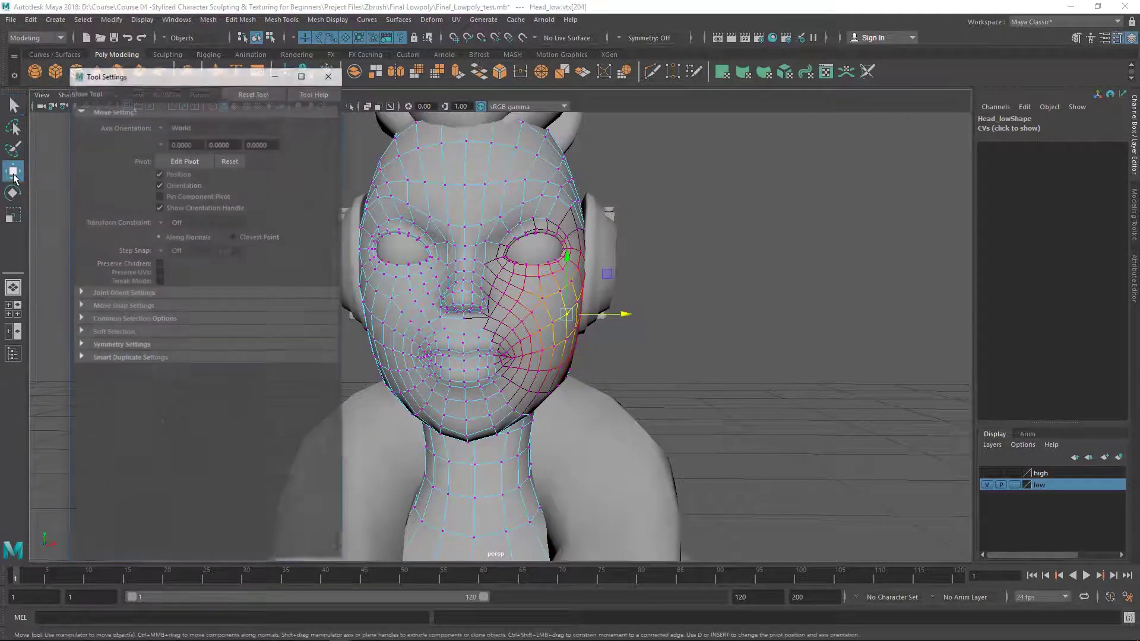
drag(202, 75, 215, 71)
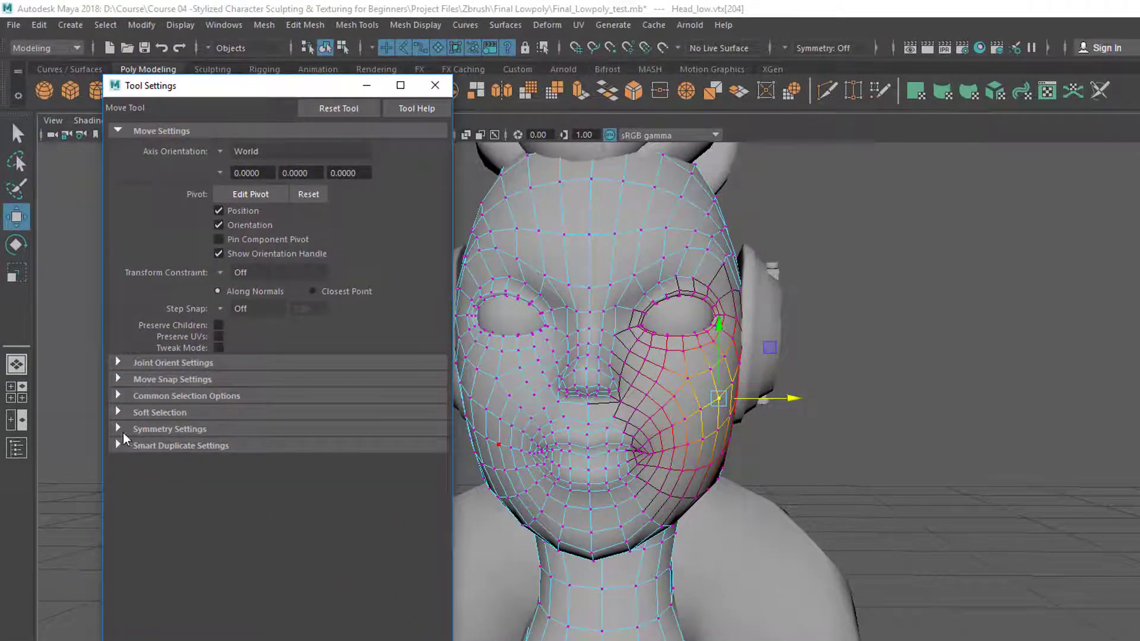
click(124, 428)
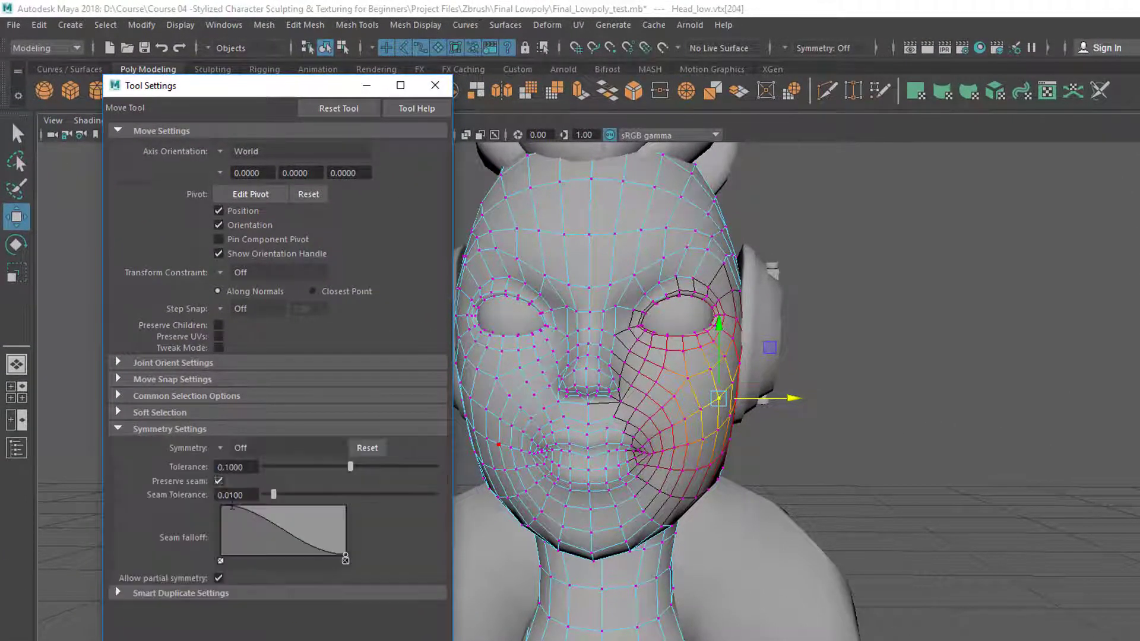
Set the Move tool's symmetry to Object X
click(221, 450)
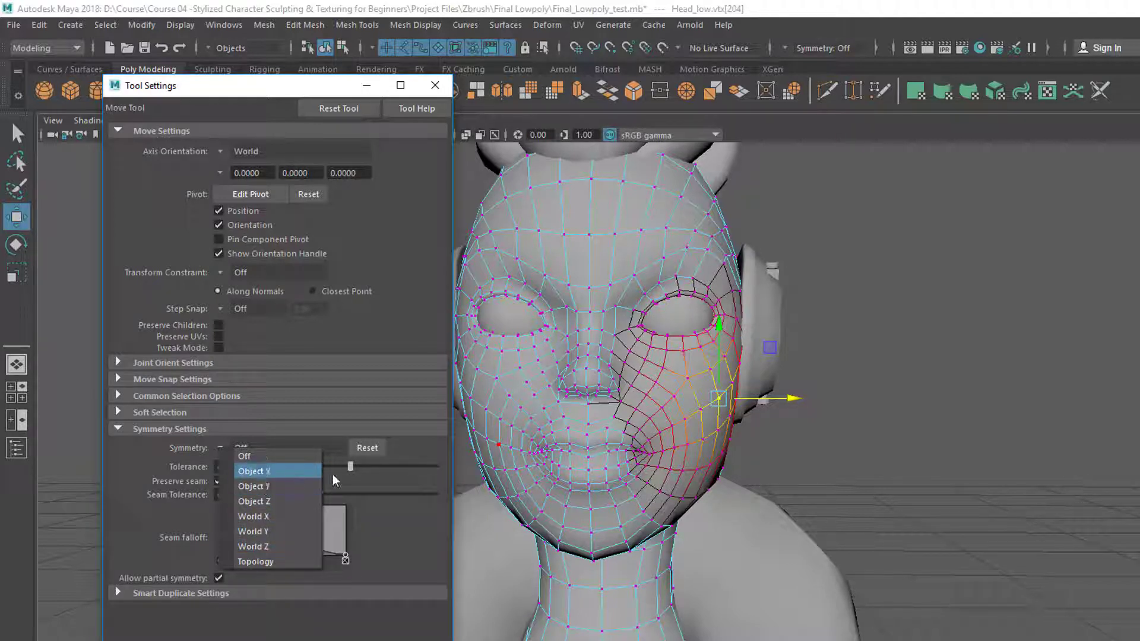
alt+right_drag(760, 471, 671, 471)
click(222, 450)
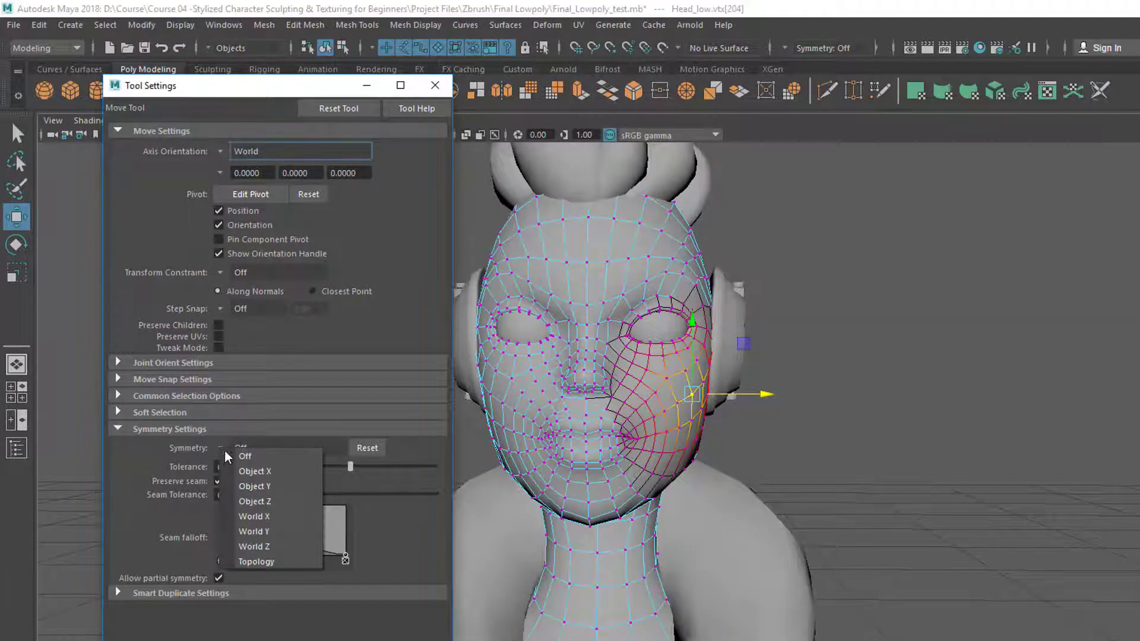
alt+right_drag(872, 440, 588, 415)
alt+right_drag(746, 501, 529, 333)
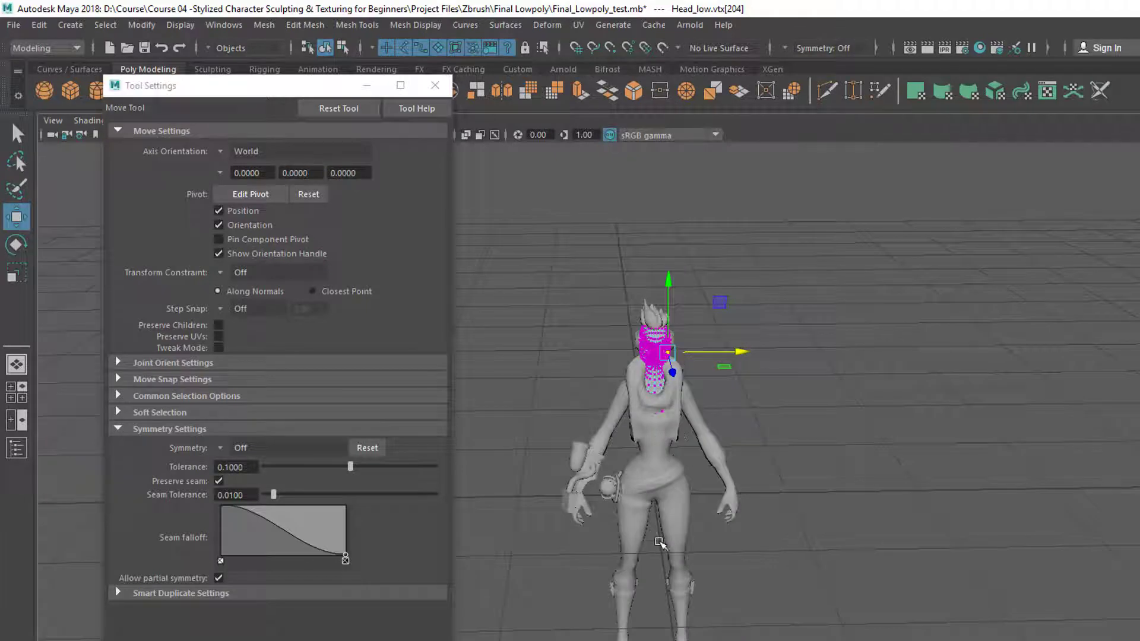
scroll(677, 456, up, 8)
scroll(834, 557, up, 4)
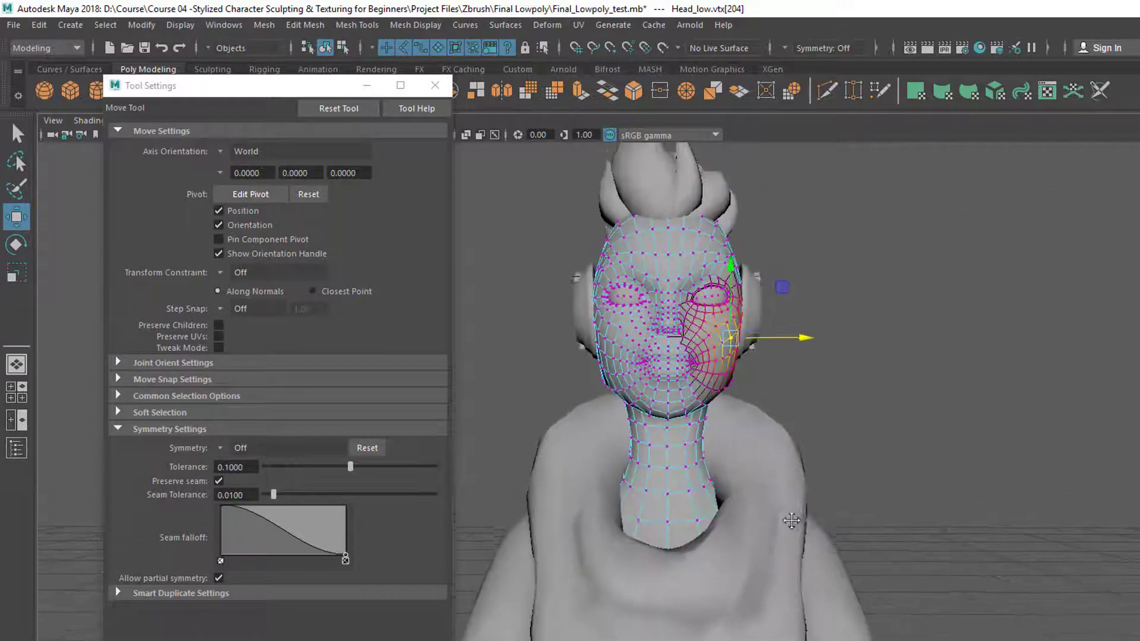
click(220, 450)
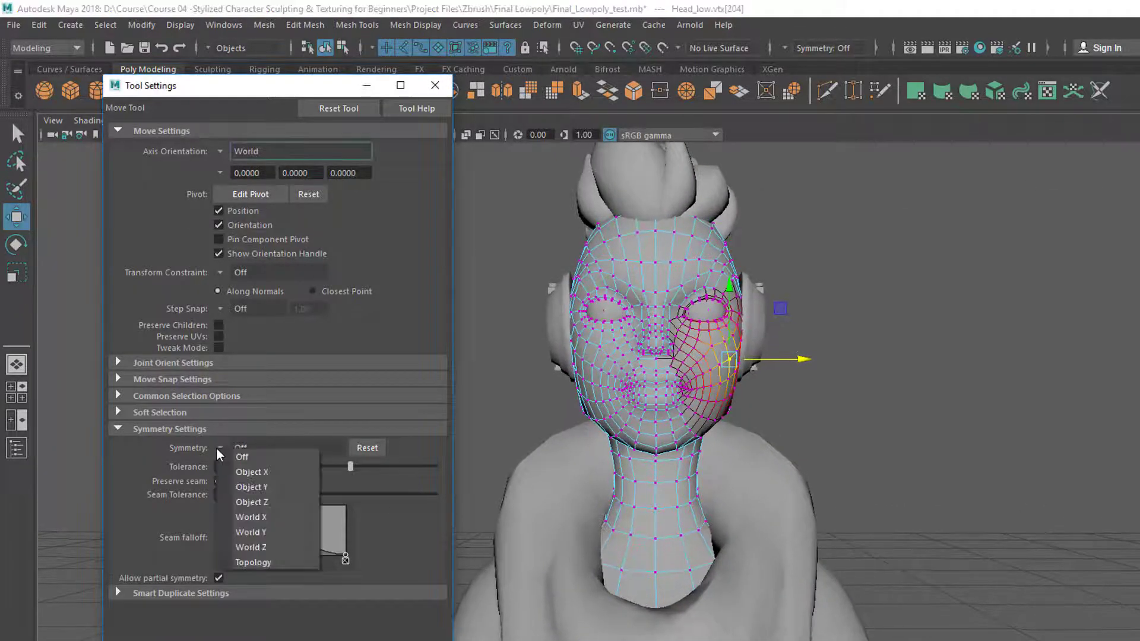
click(251, 472)
Move the mirrored soft selection on both cheeks slightly outward along X
alt+drag(629, 409, 878, 435)
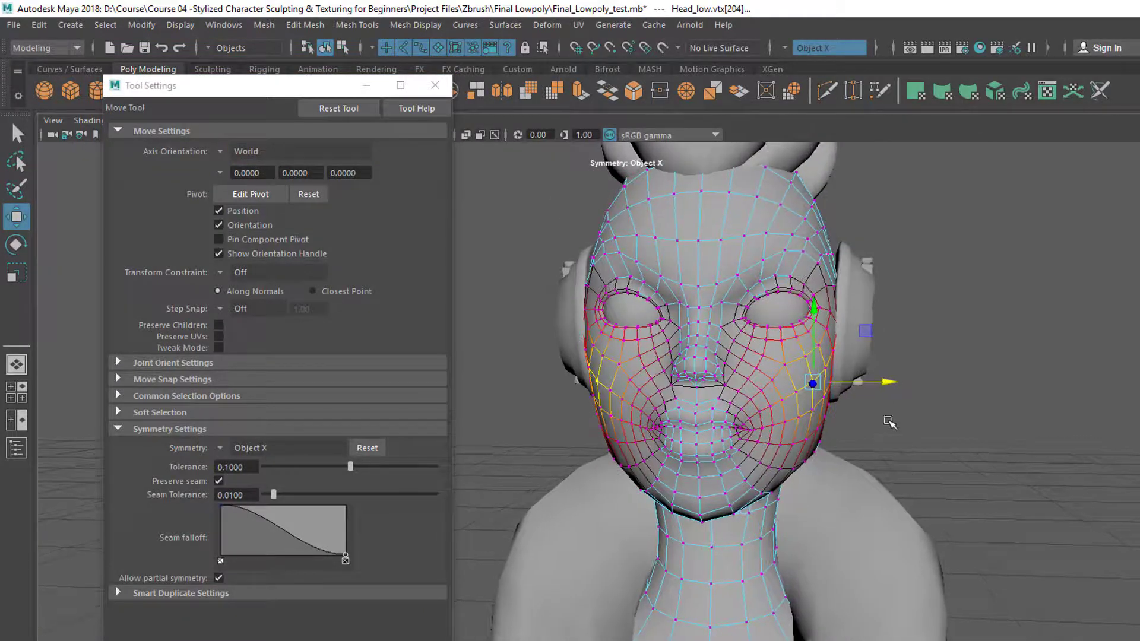
drag(883, 383, 894, 383)
alt+drag(870, 419, 880, 462)
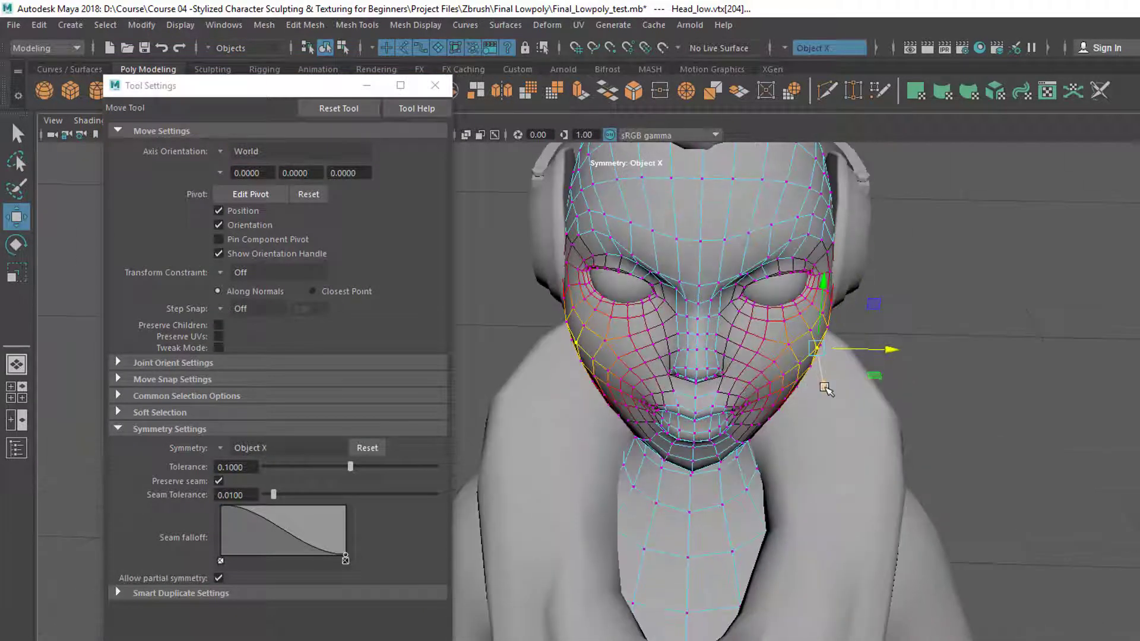
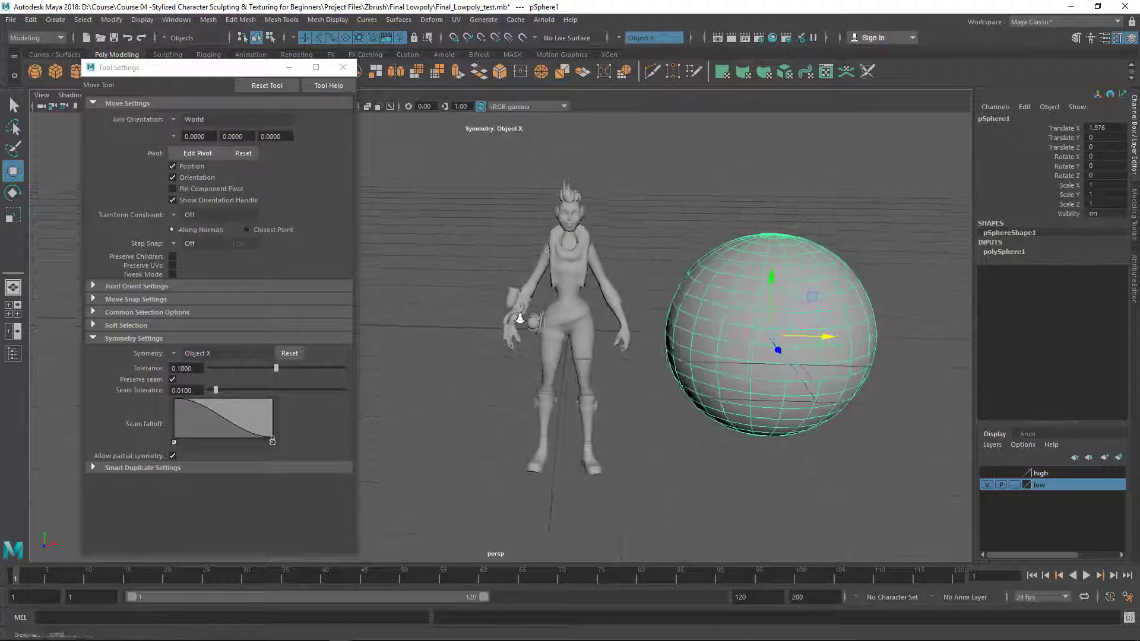
Maximize the front view and examine the symmetry axis options in relation to the sphere and the character's head
key(space)
key(space)
scroll(485, 420, down, 8)
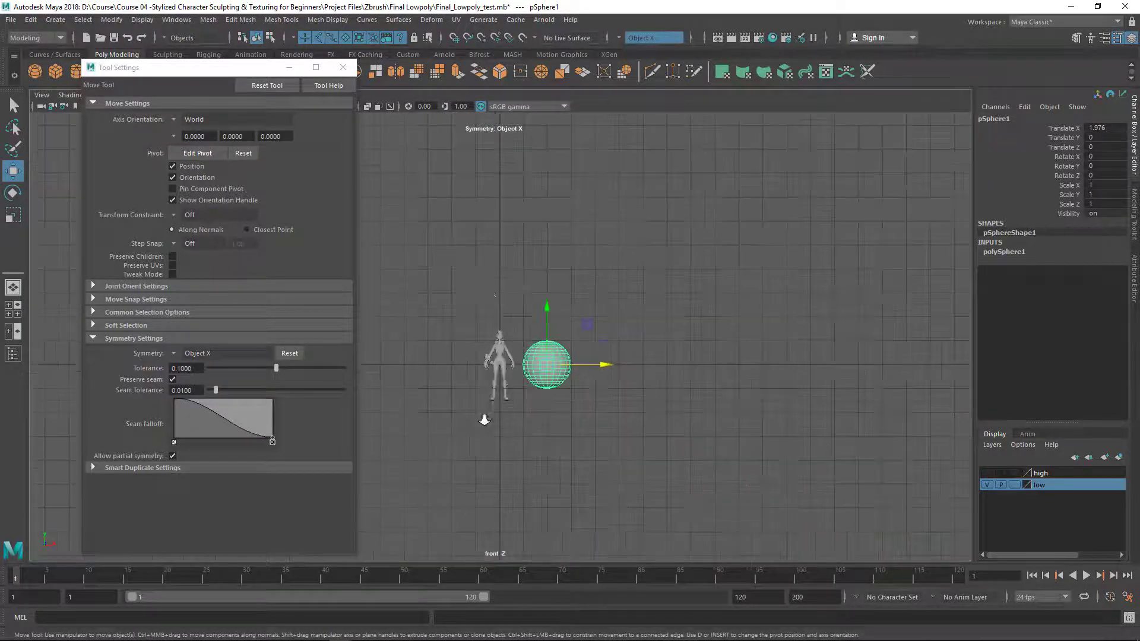
scroll(481, 279, down, 1)
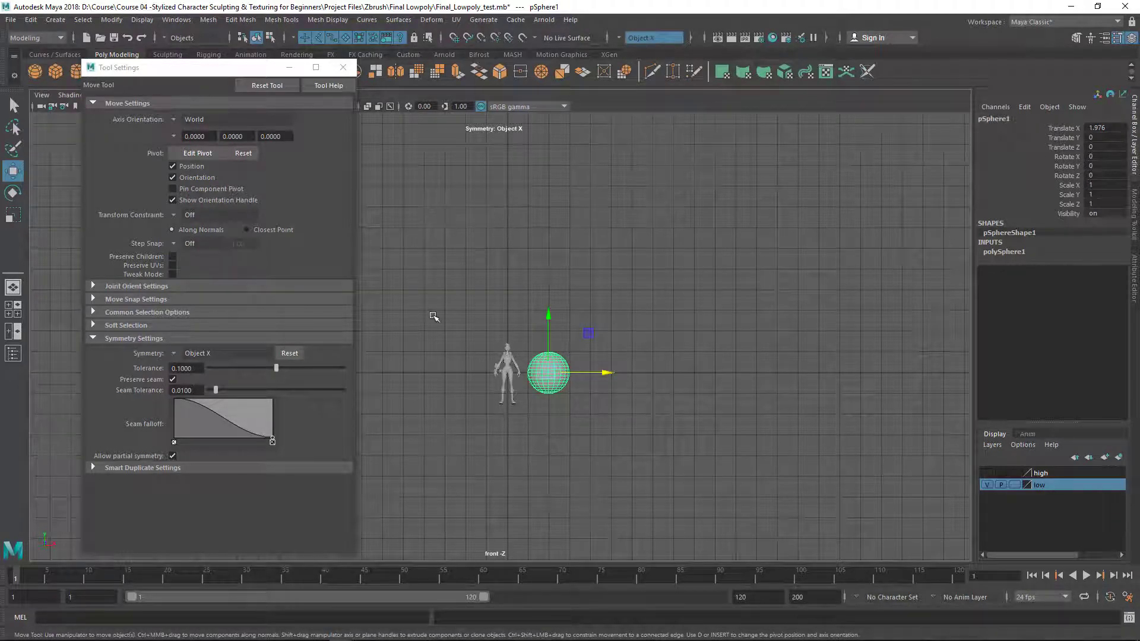
scroll(505, 356, up, 5)
click(199, 353)
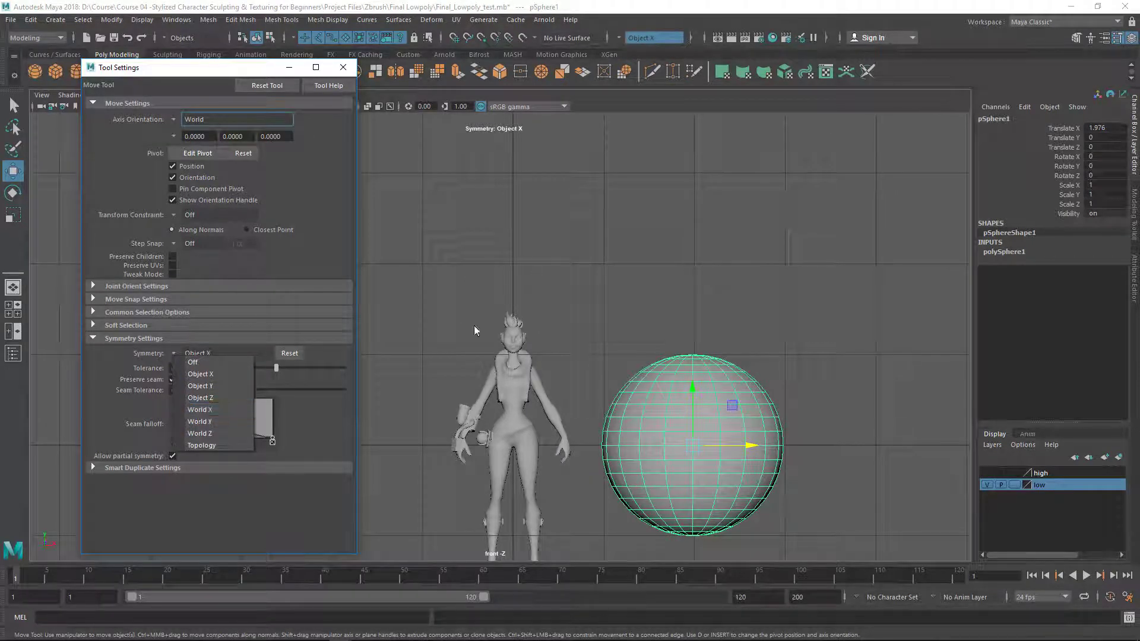
scroll(475, 331, up, 8)
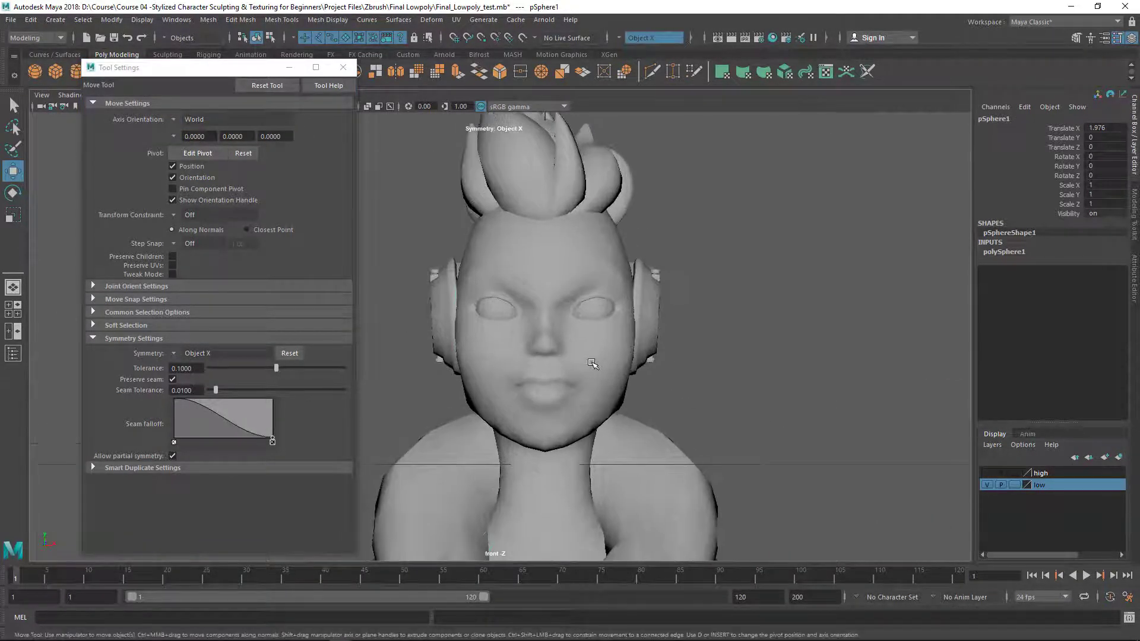
Set the Move tool's symmetry to World X and soft-select a vertex on the cheek of the character's head
right_drag(604, 291, 546, 288)
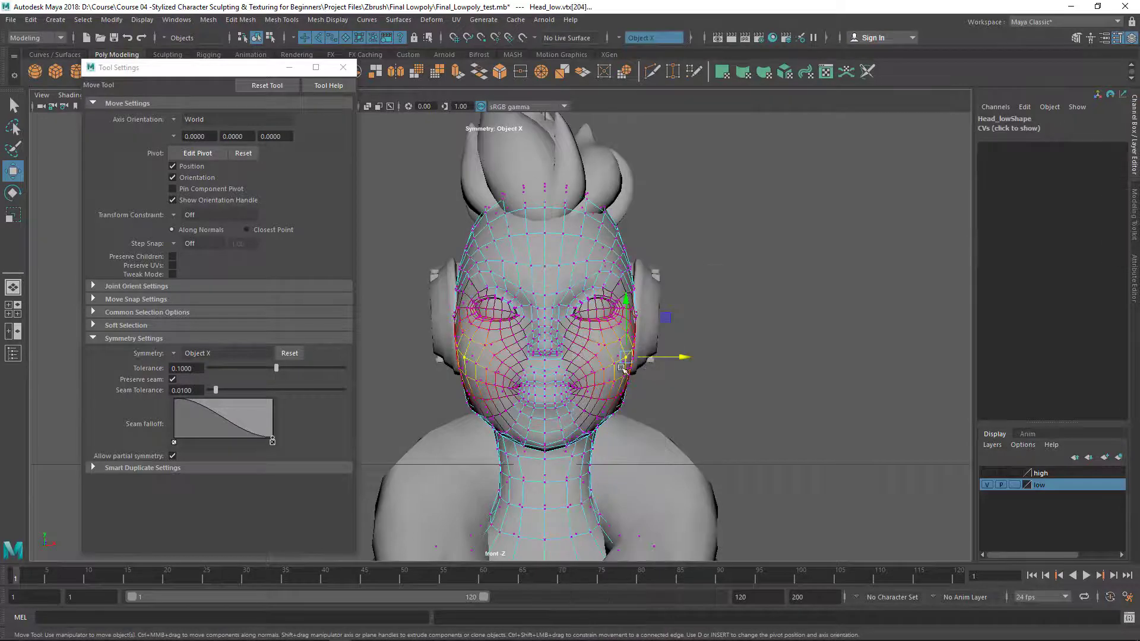
click(467, 375)
click(176, 355)
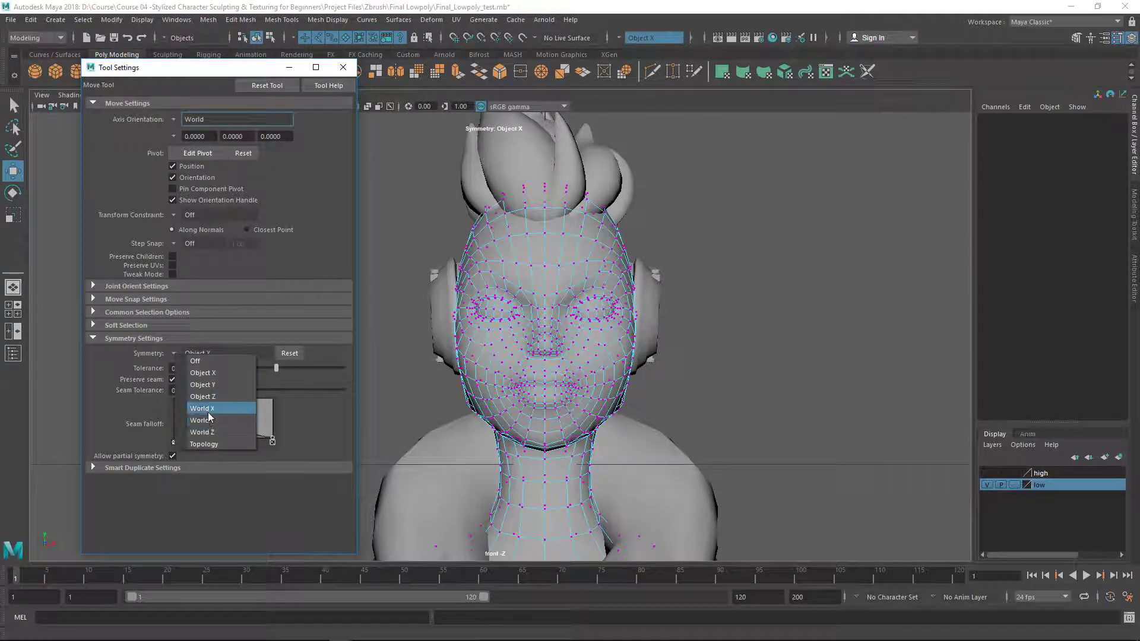
click(223, 408)
click(624, 358)
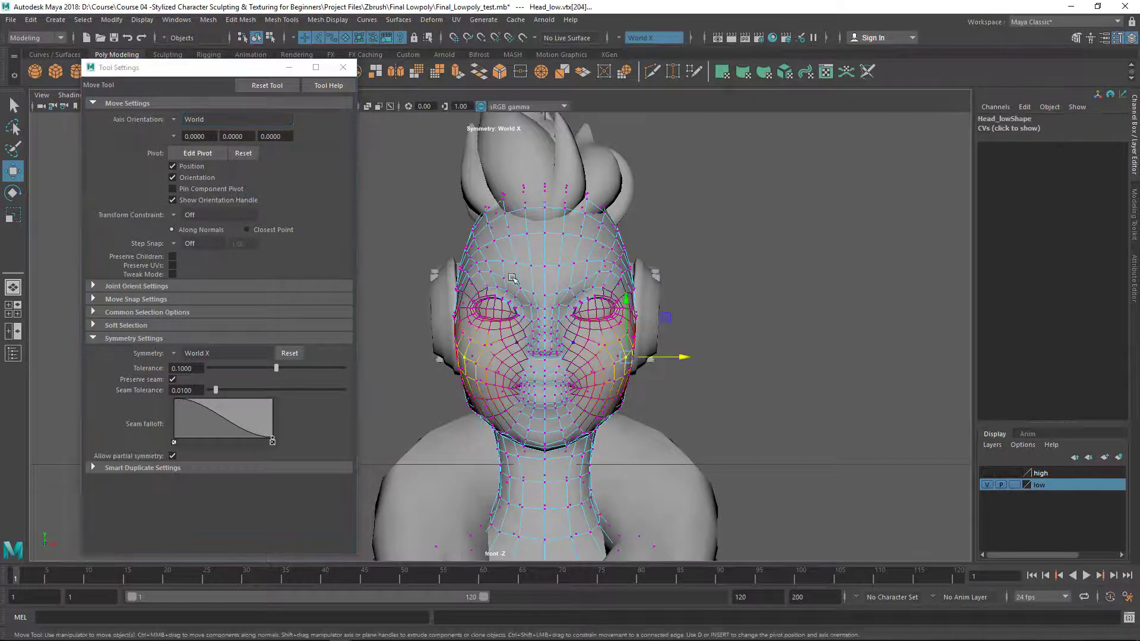
scroll(571, 288, down, 10)
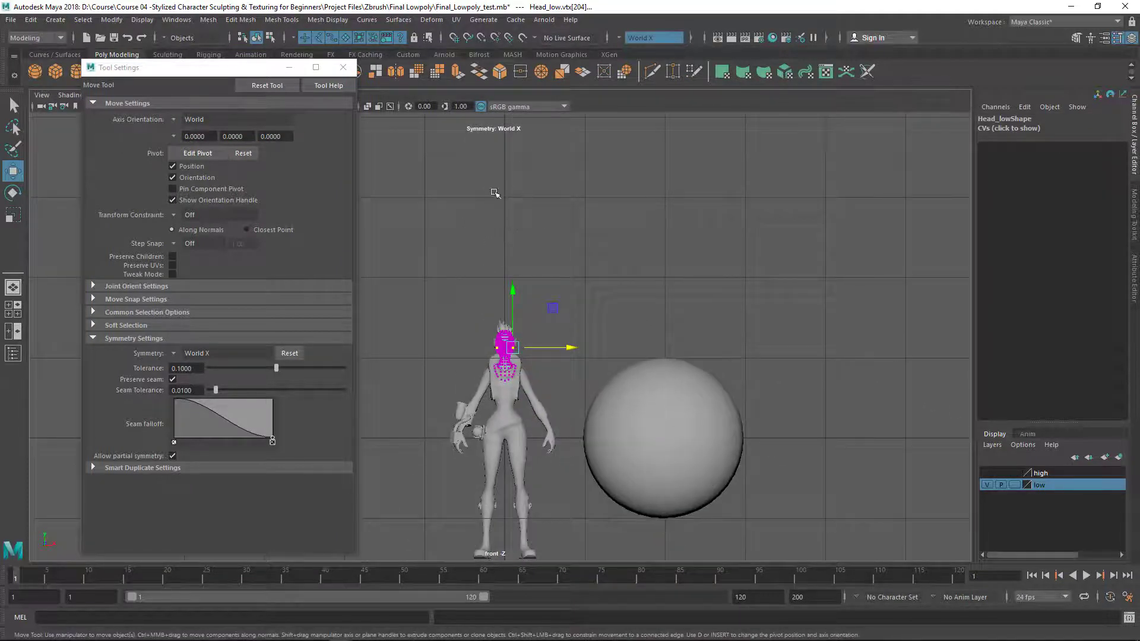
scroll(669, 465, up, 8)
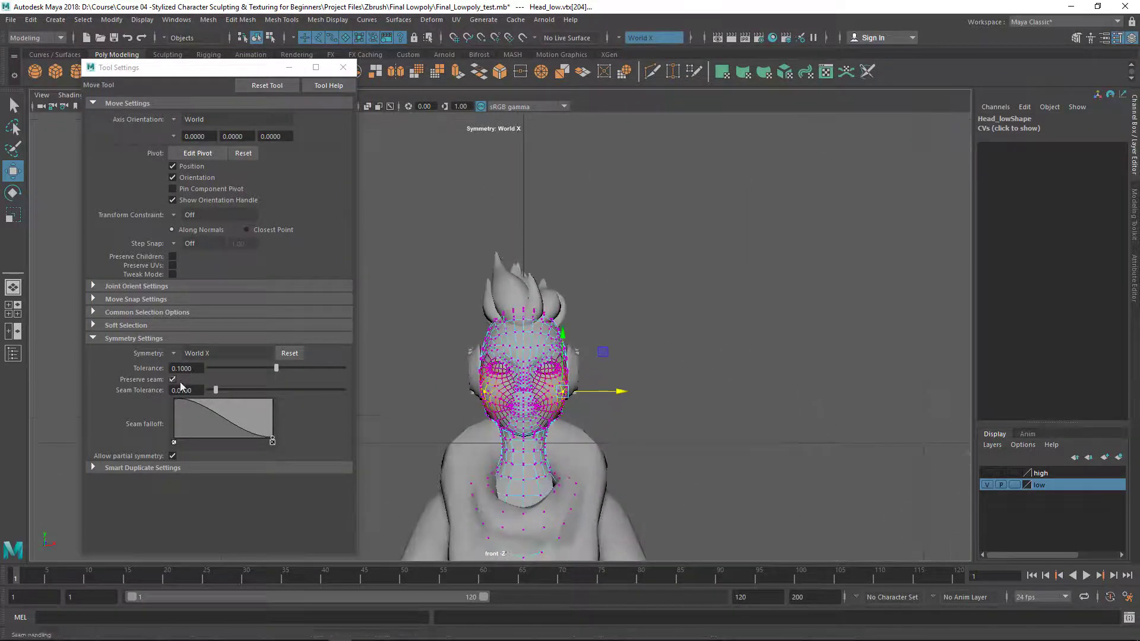
Select a single vertex near the sphere's outer side with World X symmetry active
scroll(542, 292, down, 10)
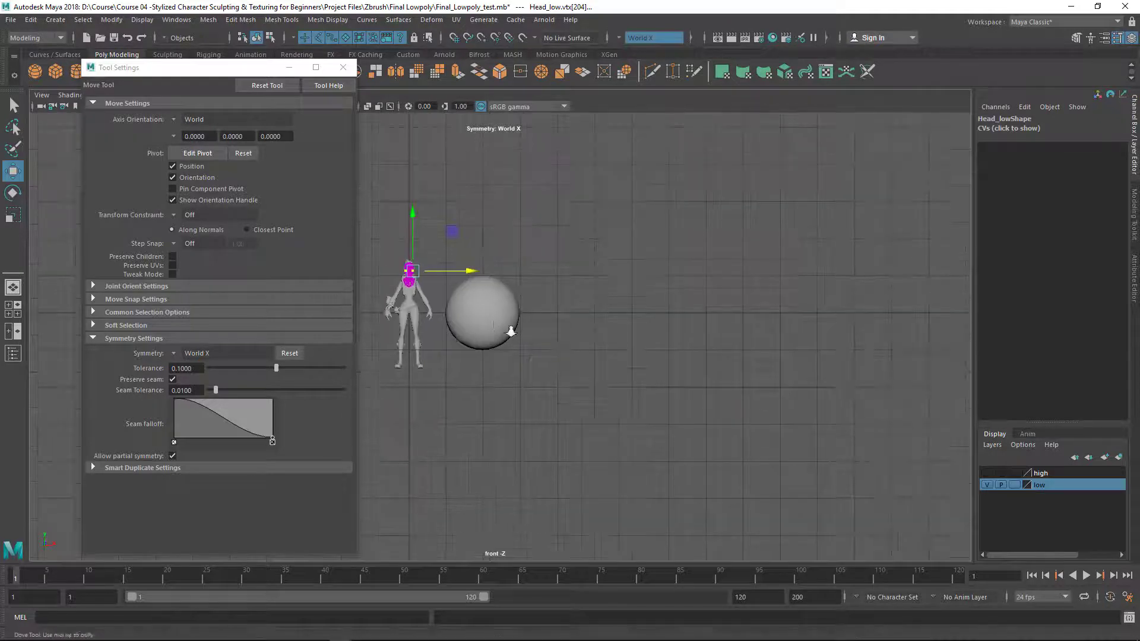
scroll(560, 331, up, 2)
click(563, 313)
scroll(501, 335, up, 3)
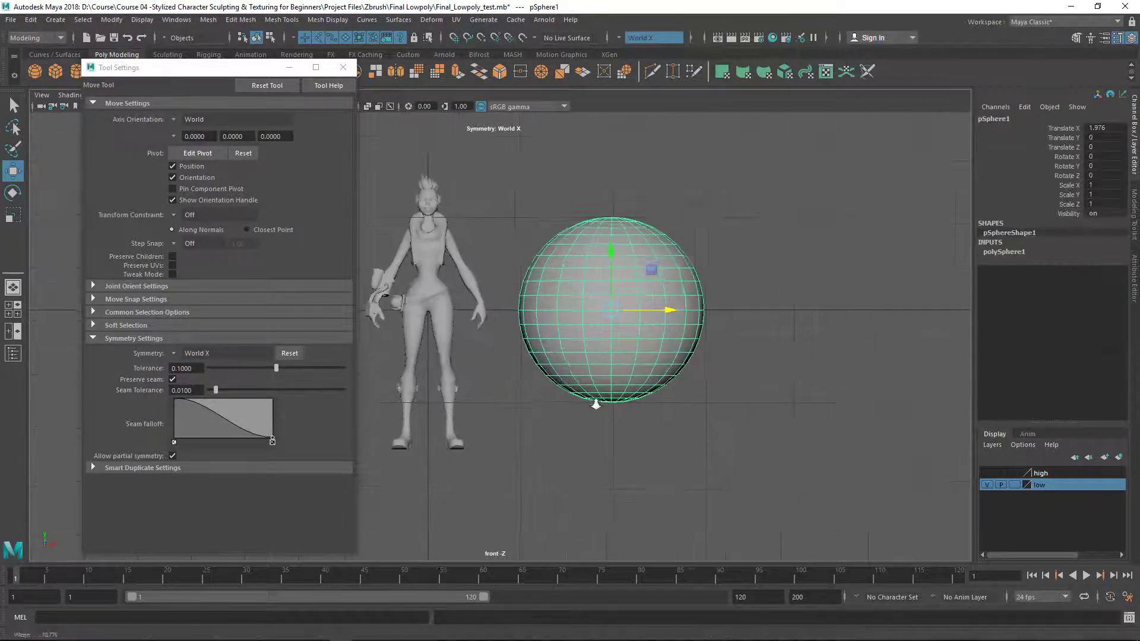
right_drag(659, 273, 601, 273)
click(701, 292)
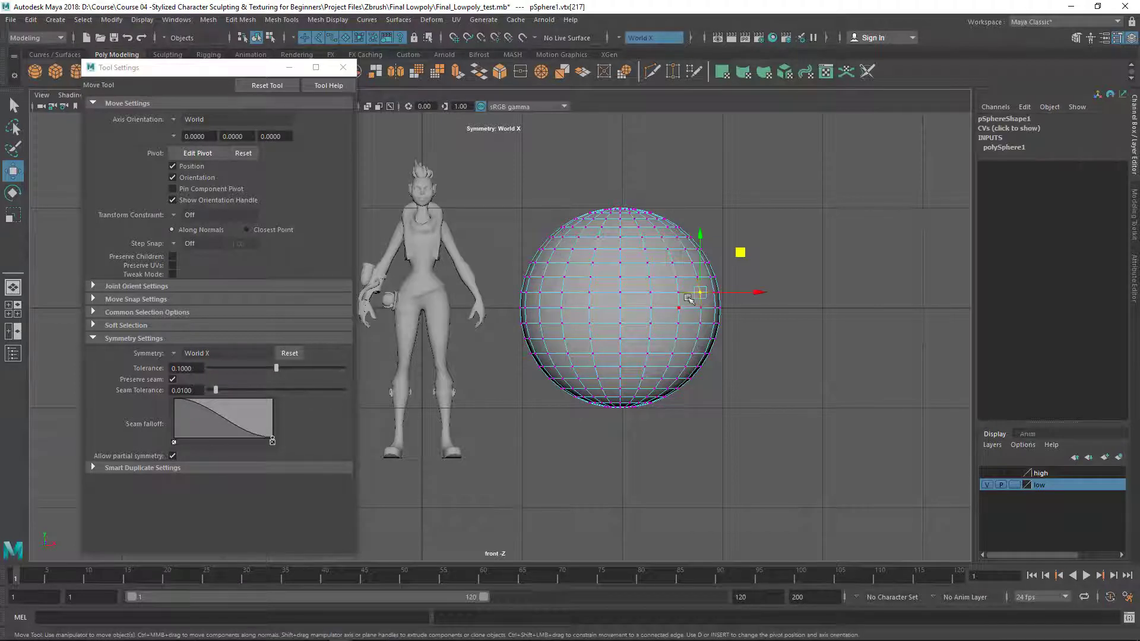
Examine where the sphere and the character lie relative to the world centre line in the front view
scroll(593, 309, down, 4)
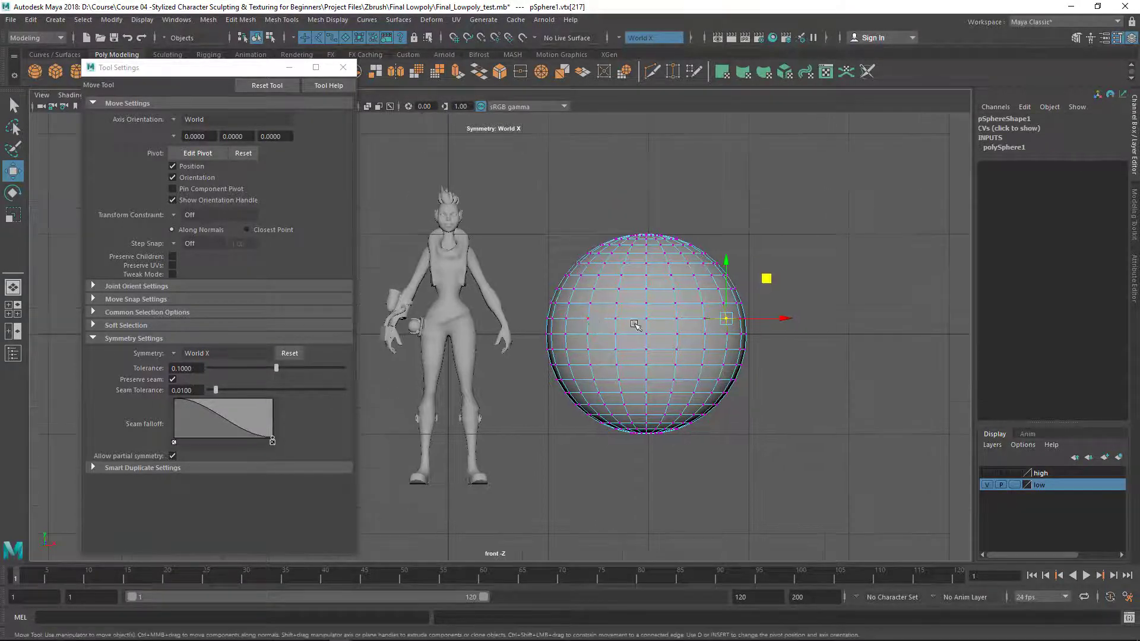
alt+middle_drag(580, 358, 689, 451)
scroll(574, 202, up, 1)
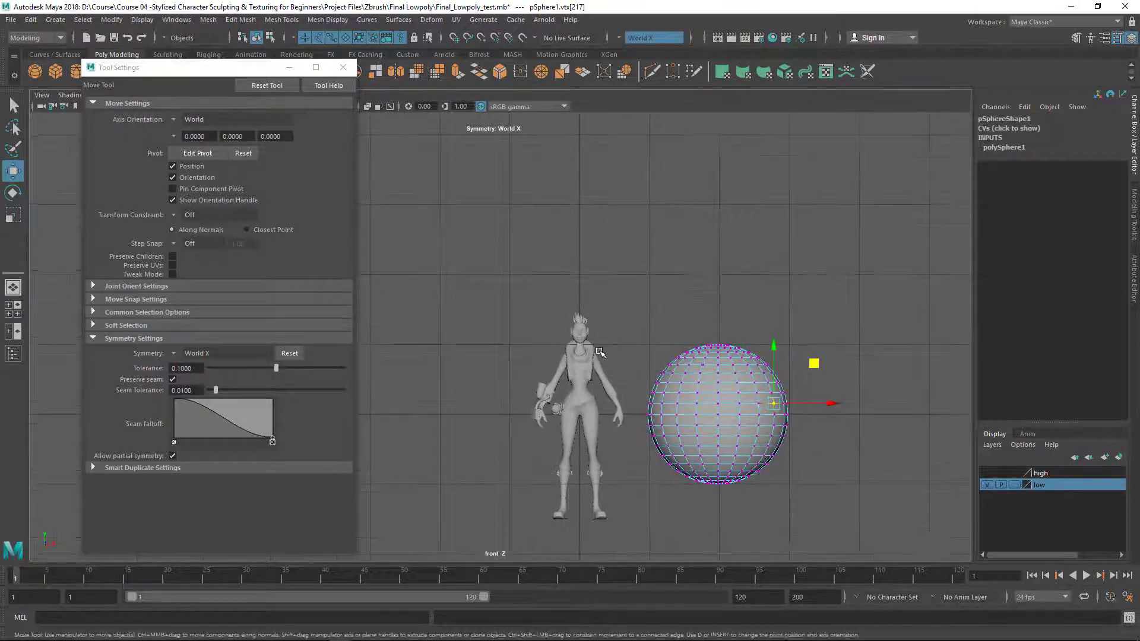
alt+middle_drag(575, 195, 575, 239)
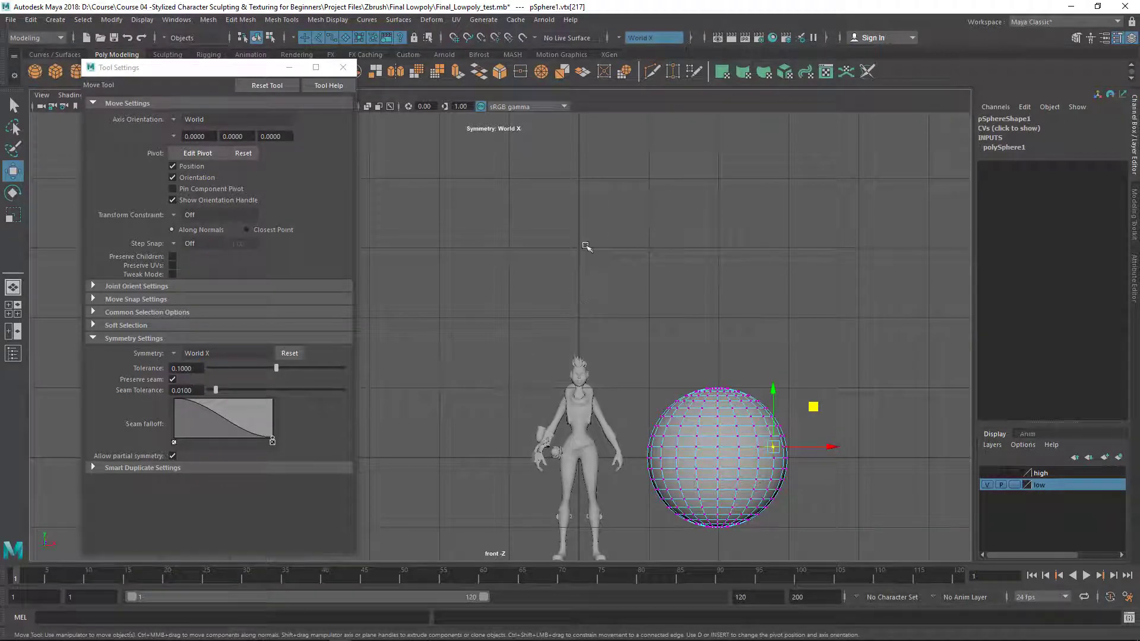
alt+middle_drag(554, 323, 512, 255)
scroll(512, 254, up, 1)
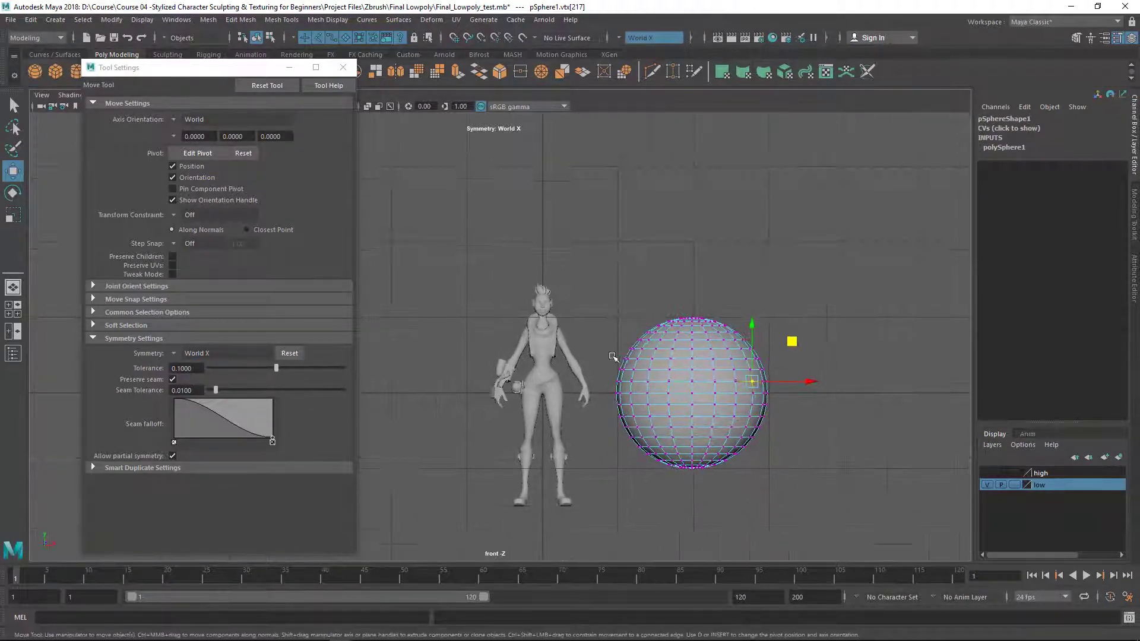
scroll(611, 375, up, 4)
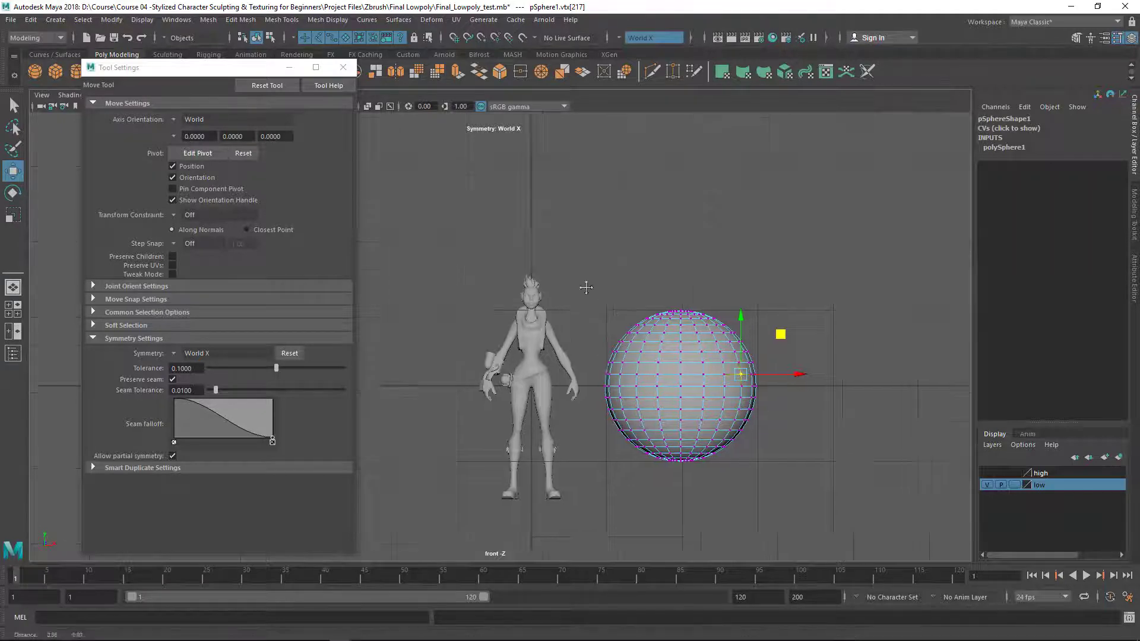
scroll(611, 376, up, 2)
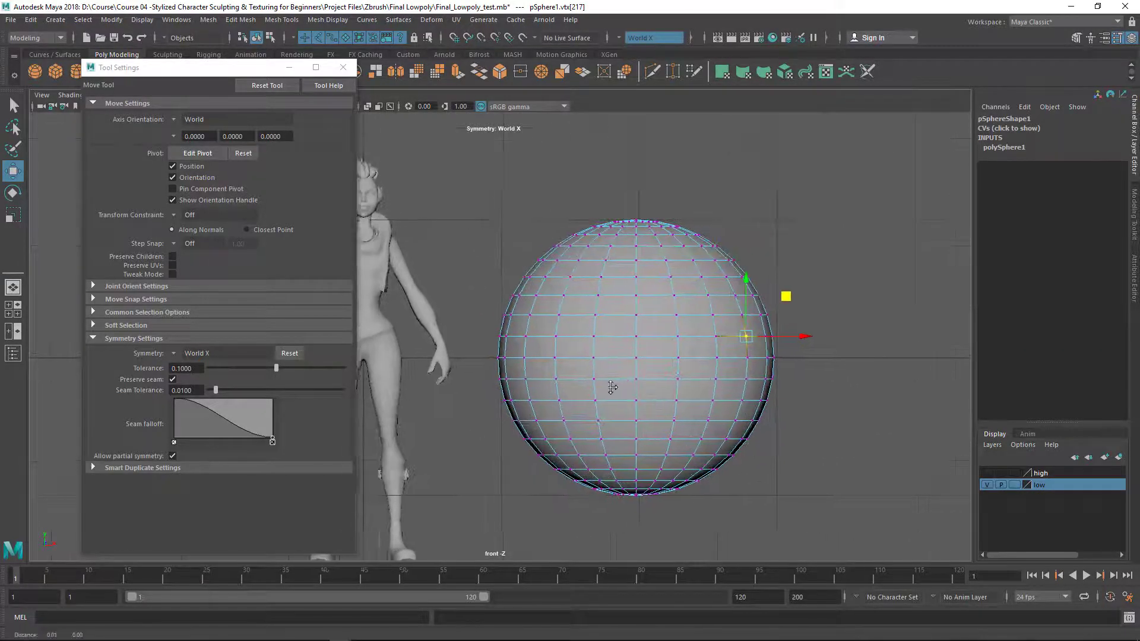
Set the Move tool's symmetry to Object X for the vertex selected on the sphere
click(171, 354)
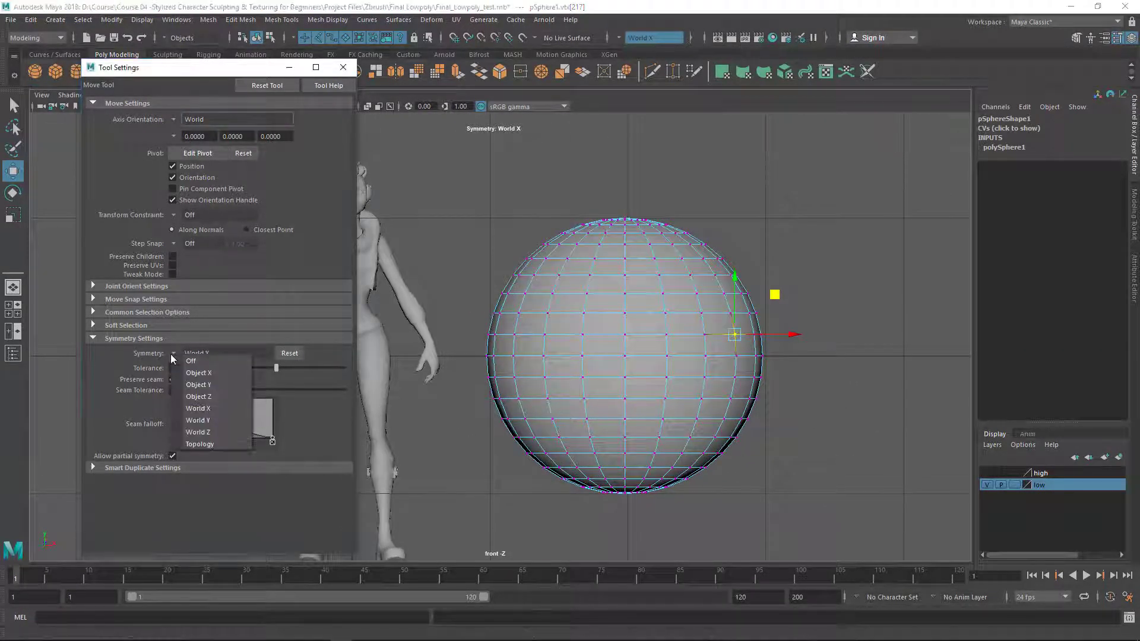
click(204, 375)
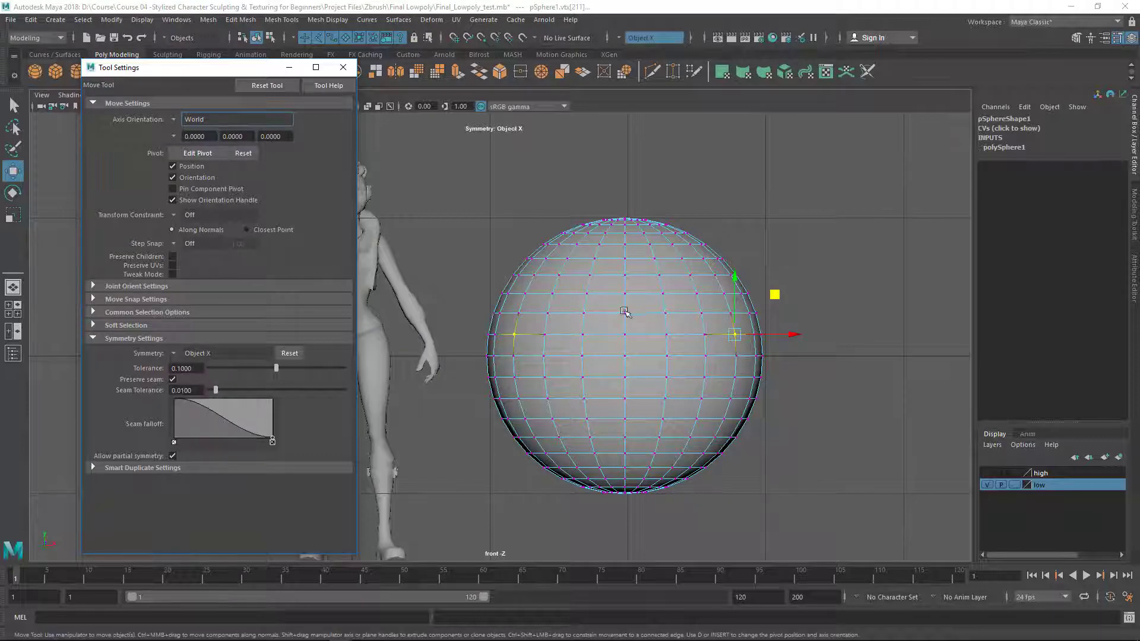
scroll(632, 331, down, 4)
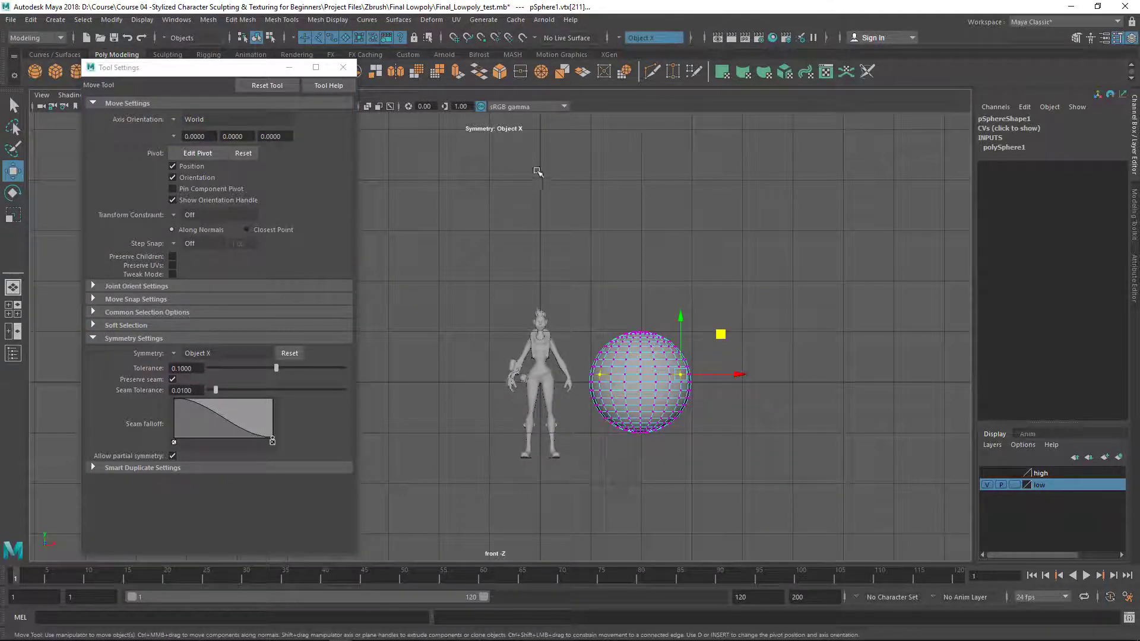
scroll(620, 397, up, 5)
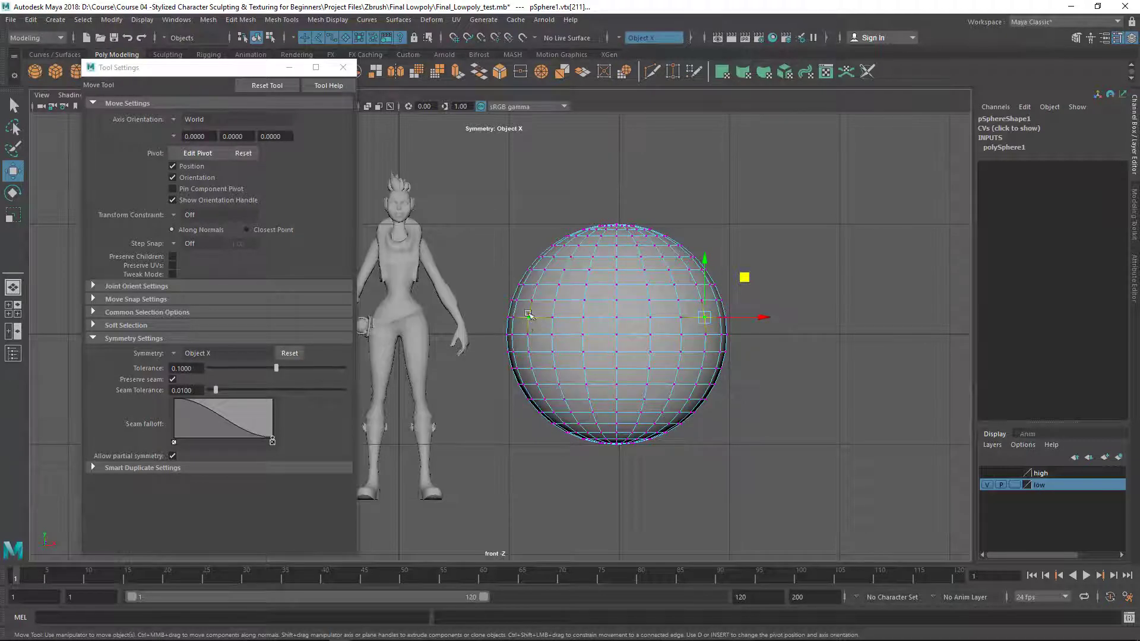
scroll(608, 358, up, 2)
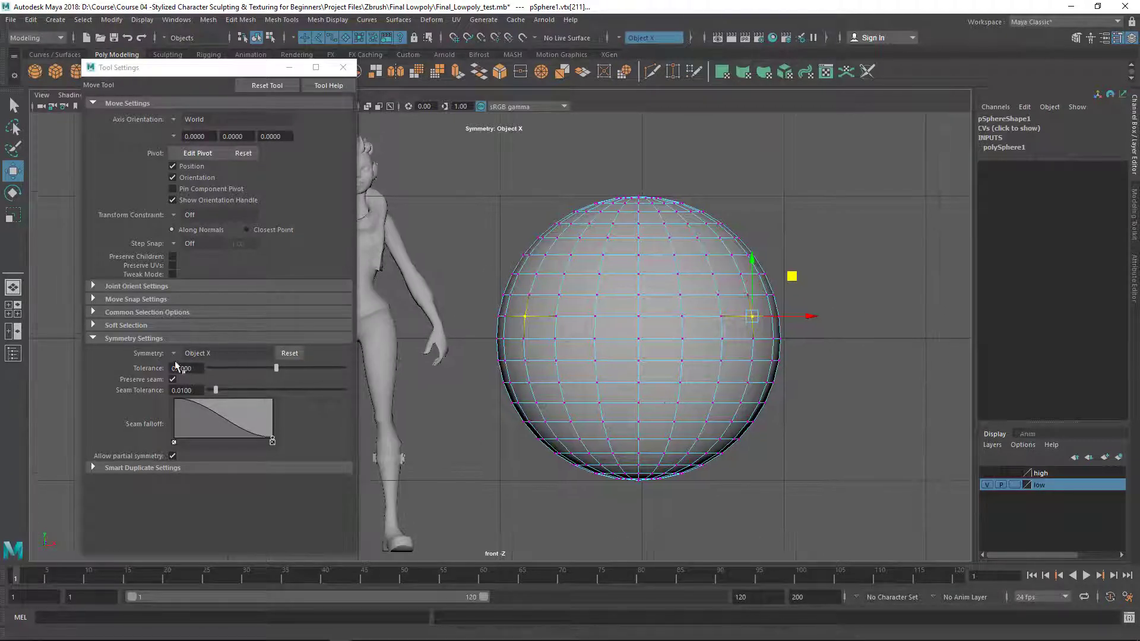
Examine the object and world symmetry options against the centred character and the offset sphere
alt+middle_drag(552, 381, 710, 472)
scroll(710, 472, up, 2)
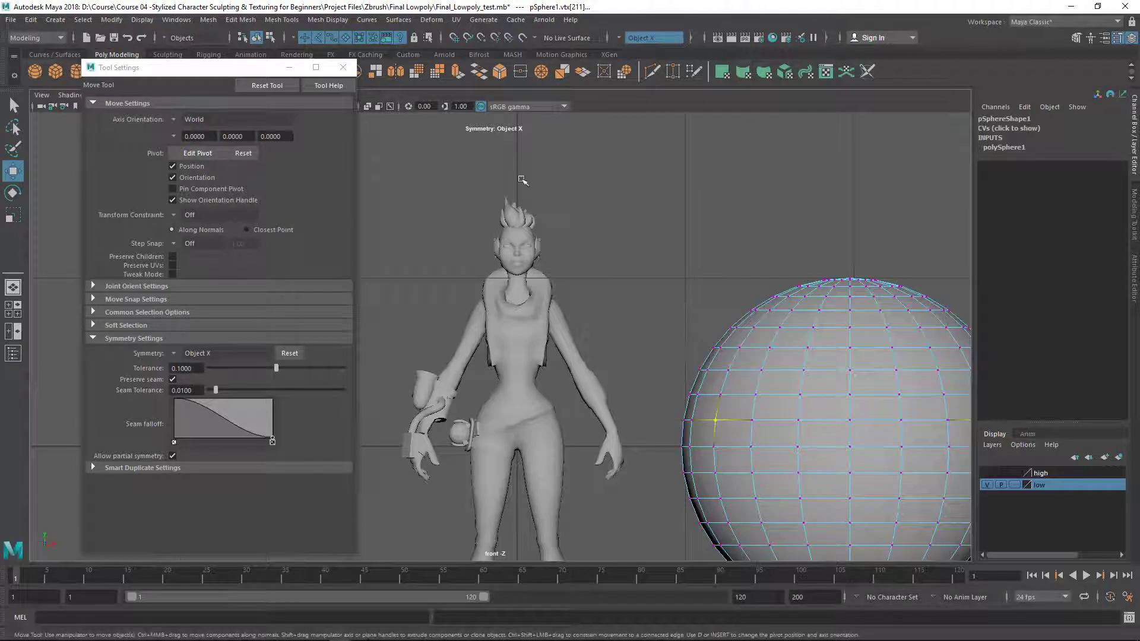
scroll(502, 275, up, 3)
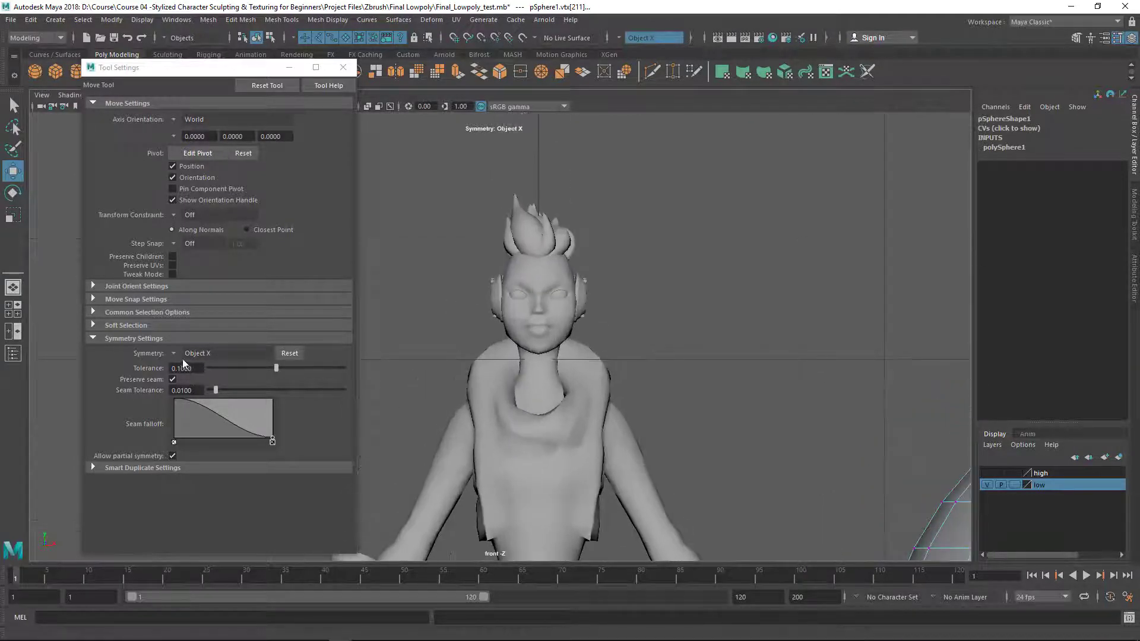
click(176, 356)
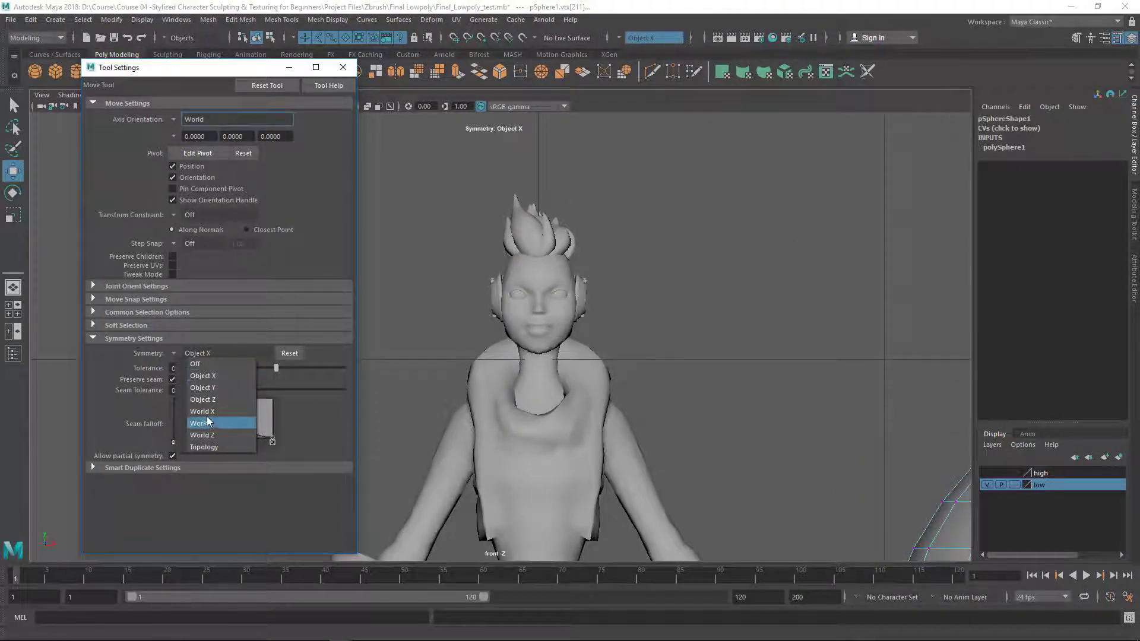
click(497, 396)
scroll(517, 380, down, 6)
alt+middle_drag(555, 351, 505, 344)
scroll(539, 372, up, 1)
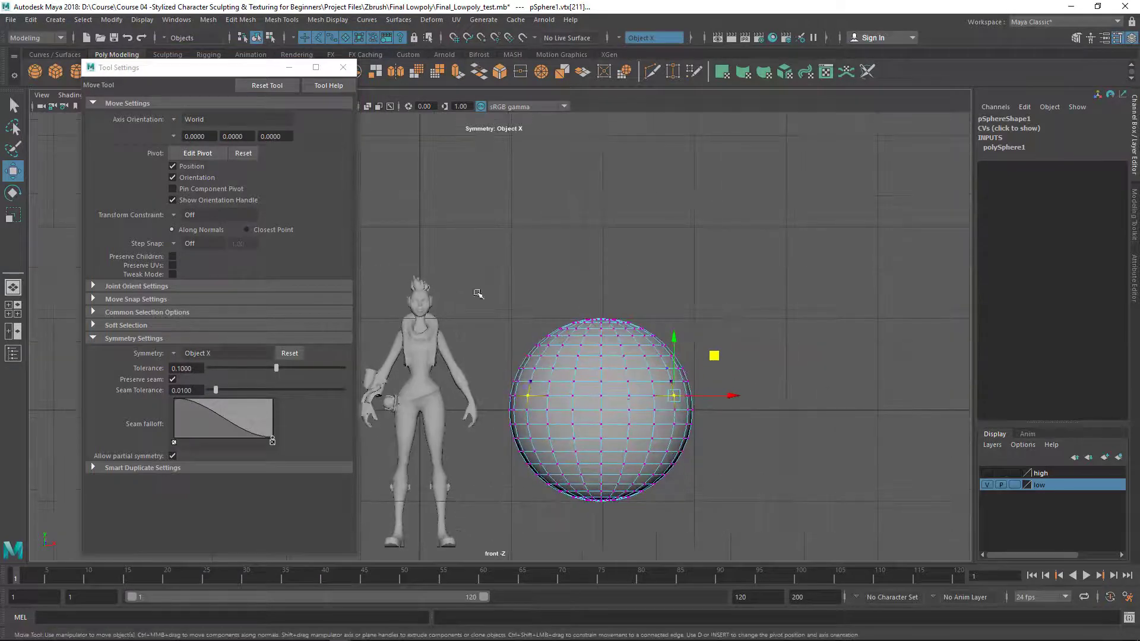
scroll(662, 472, up, 5)
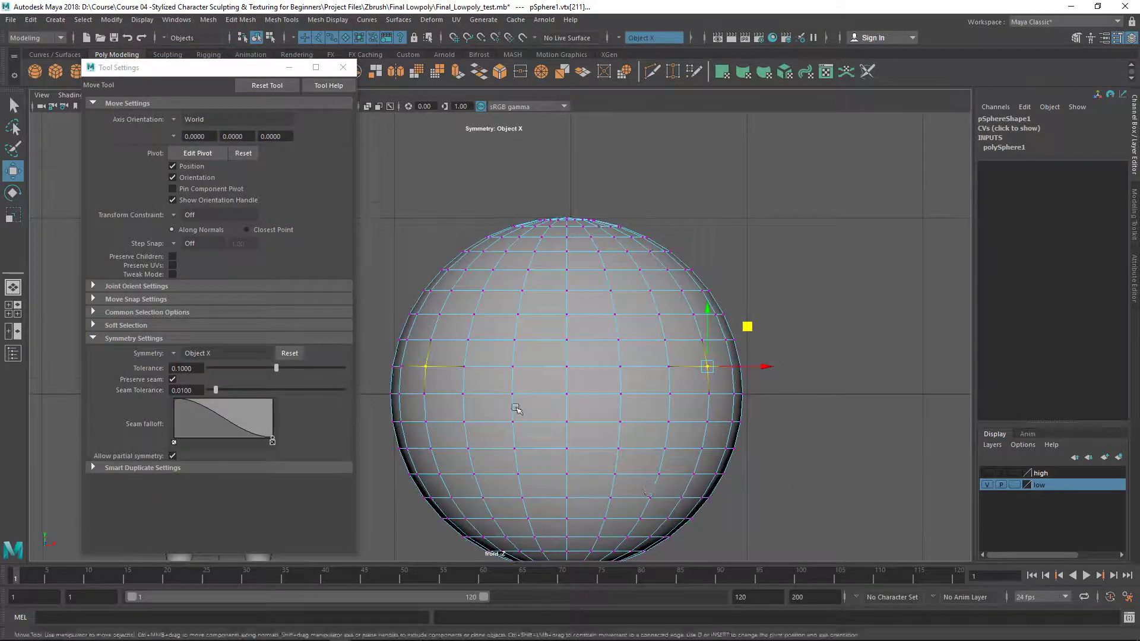
Choose Object X again as the symmetry axis for the sphere
click(176, 357)
click(226, 374)
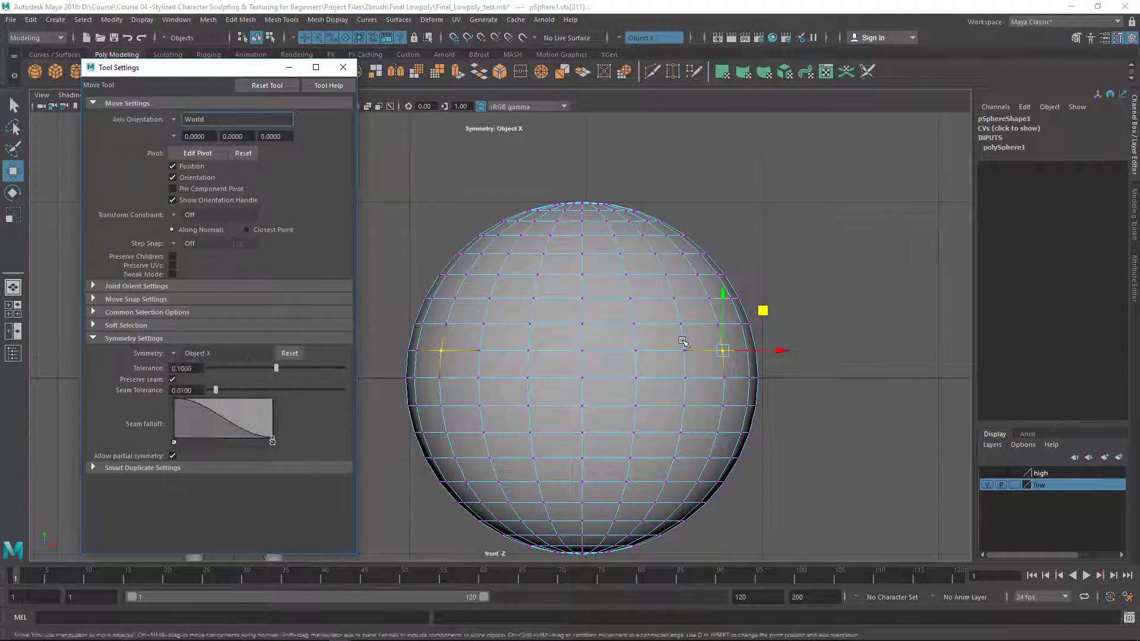
scroll(681, 339, down, 4)
scroll(725, 476, up, 2)
Return the sphere to object mode, deselect it and close the Move tool settings
right_drag(642, 301, 772, 213)
click(671, 385)
alt+middle_drag(647, 404, 707, 380)
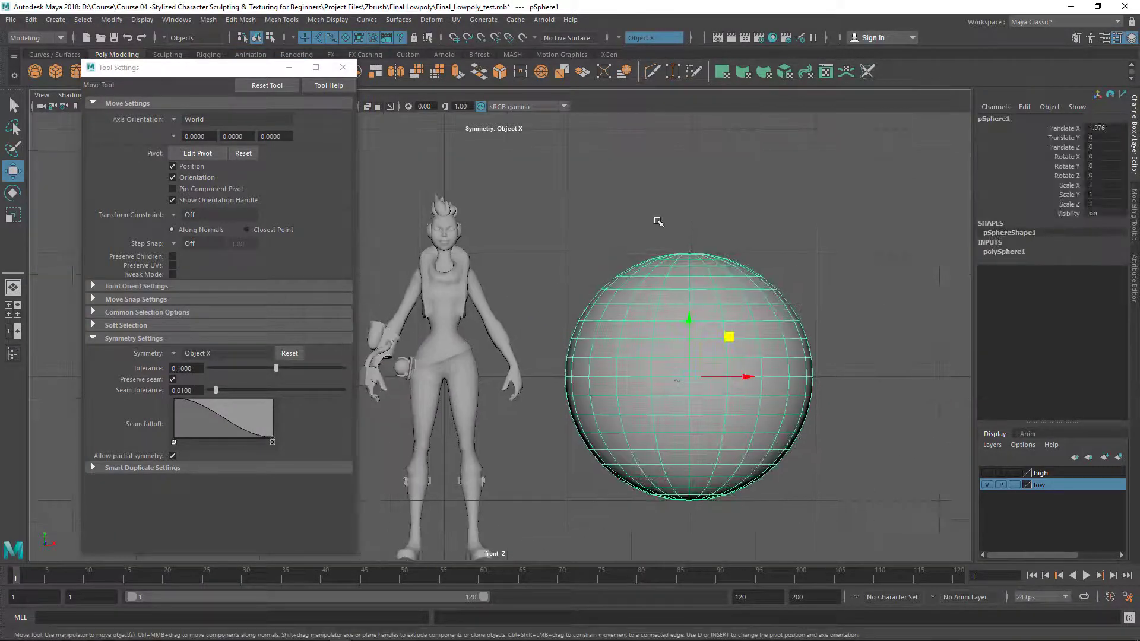
click(597, 247)
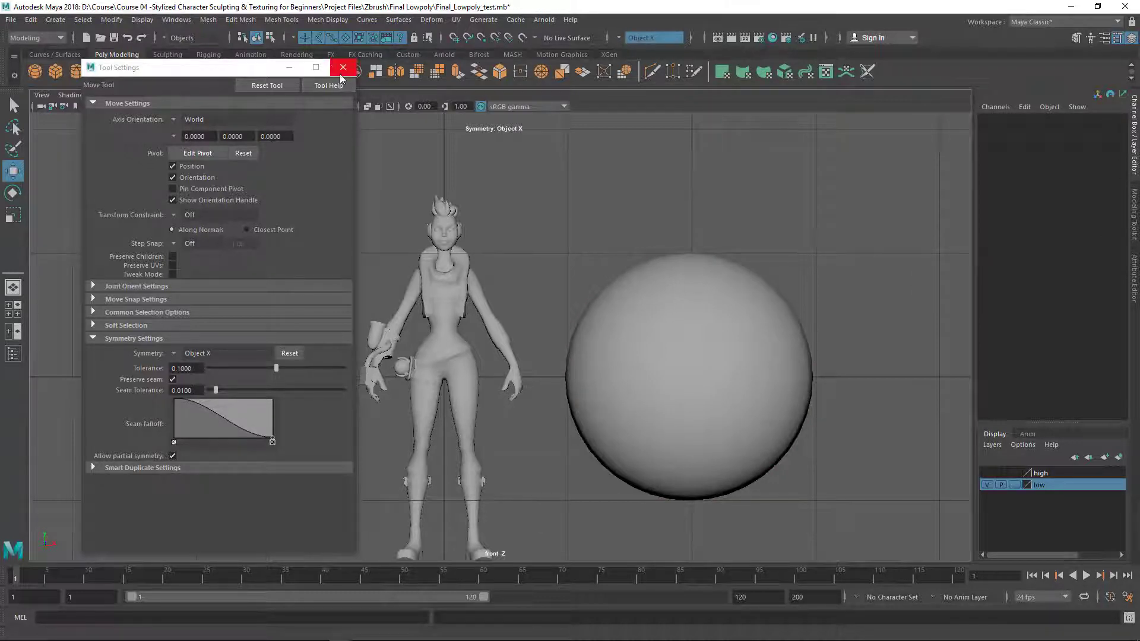
click(344, 67)
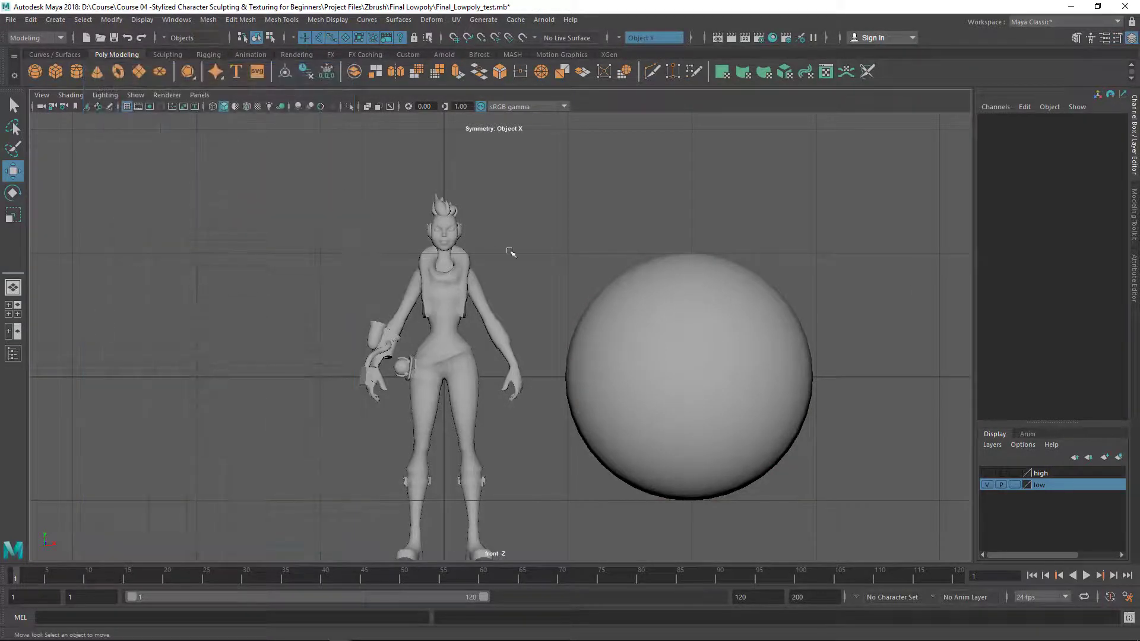
Select the sphere and turn symmetry off without opening the Move tool settings
scroll(591, 326, up, 3)
scroll(544, 327, up, 2)
click(592, 268)
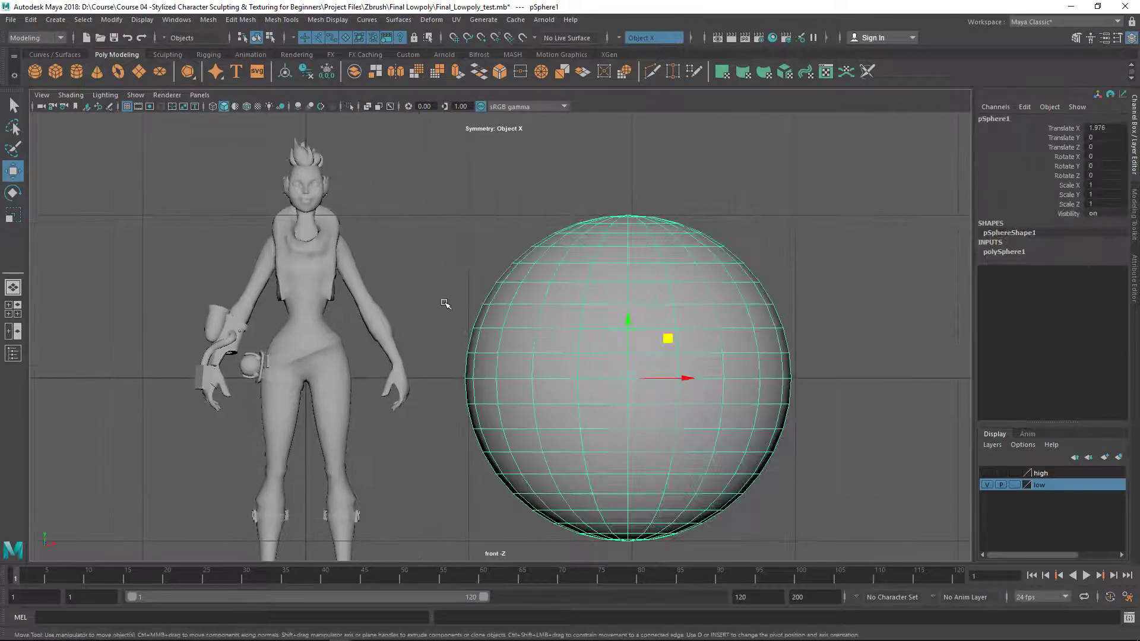
scroll(469, 291, down, 1)
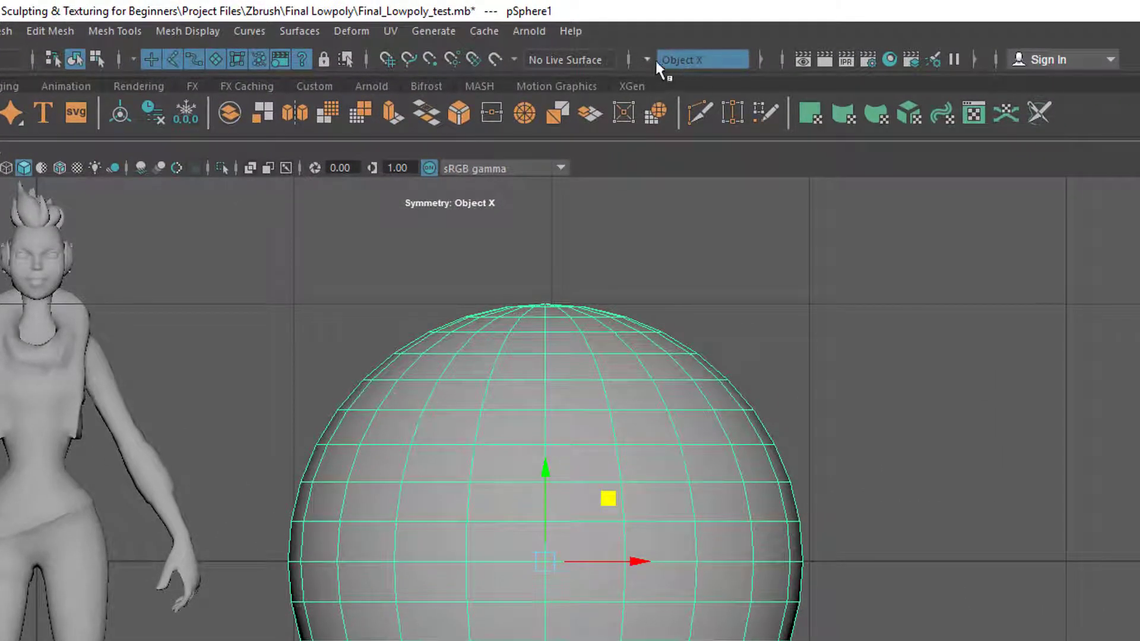
click(648, 58)
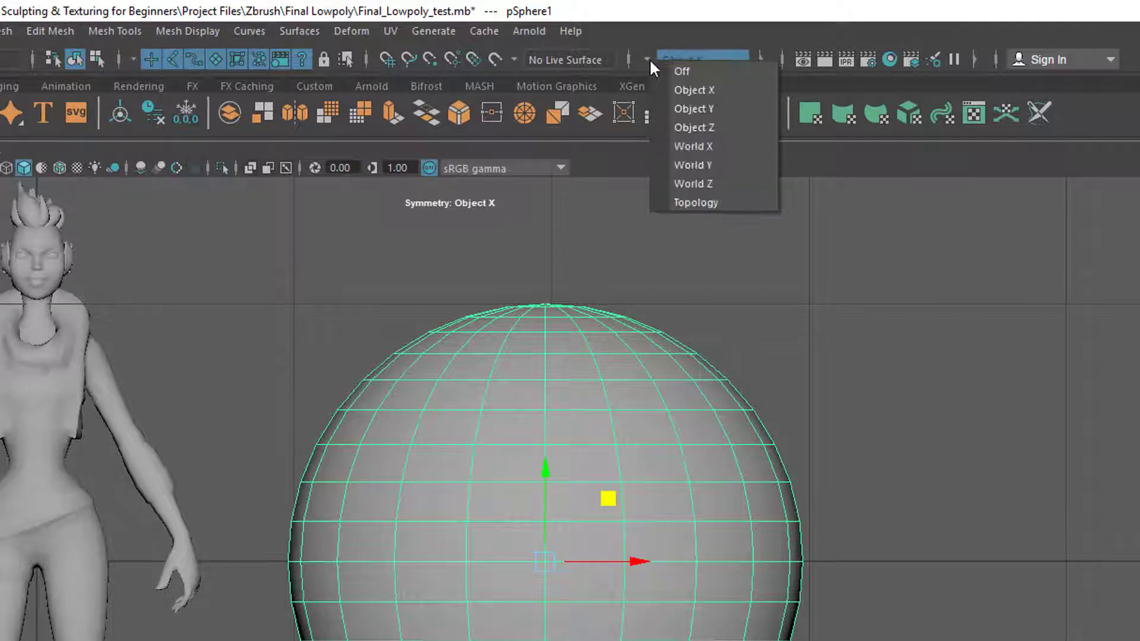
click(683, 75)
Soft-select a cheek vertex on one side of the character's head with symmetry off
alt+middle_drag(519, 412, 813, 469)
alt+right_drag(380, 428, 524, 427)
alt+middle_drag(524, 428, 800, 563)
alt+right_drag(356, 443, 715, 511)
alt+middle_drag(715, 512, 499, 458)
alt+right_drag(498, 458, 534, 482)
click(576, 492)
click(623, 497)
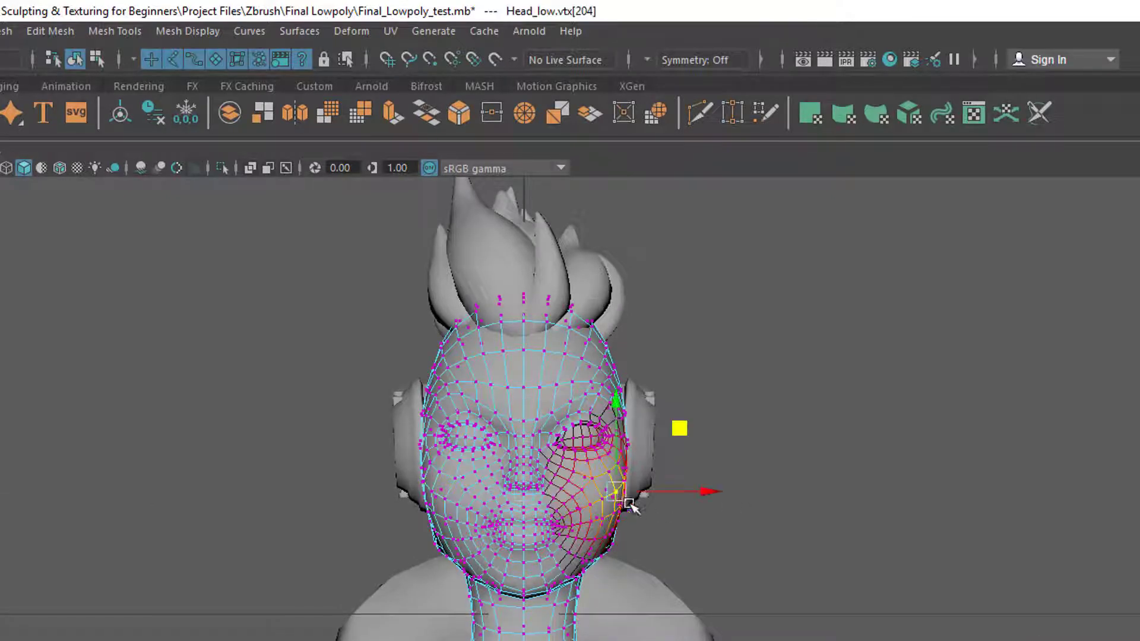
Set symmetry back to Object X and clear the head's selection
click(646, 59)
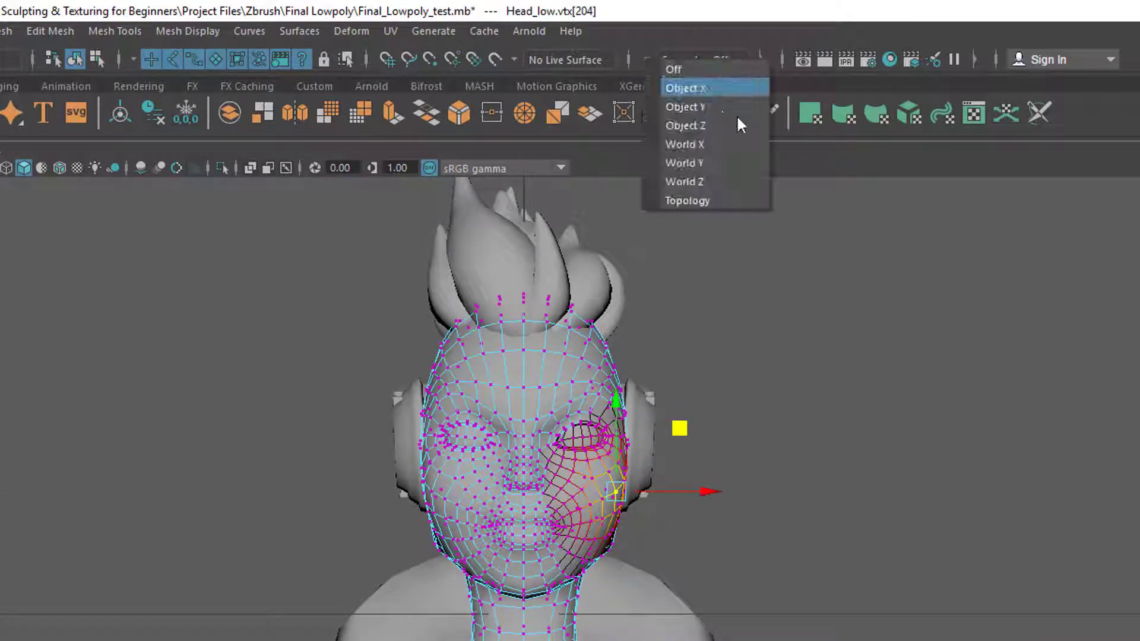
click(688, 88)
alt+middle_drag(731, 564, 663, 543)
click(772, 461)
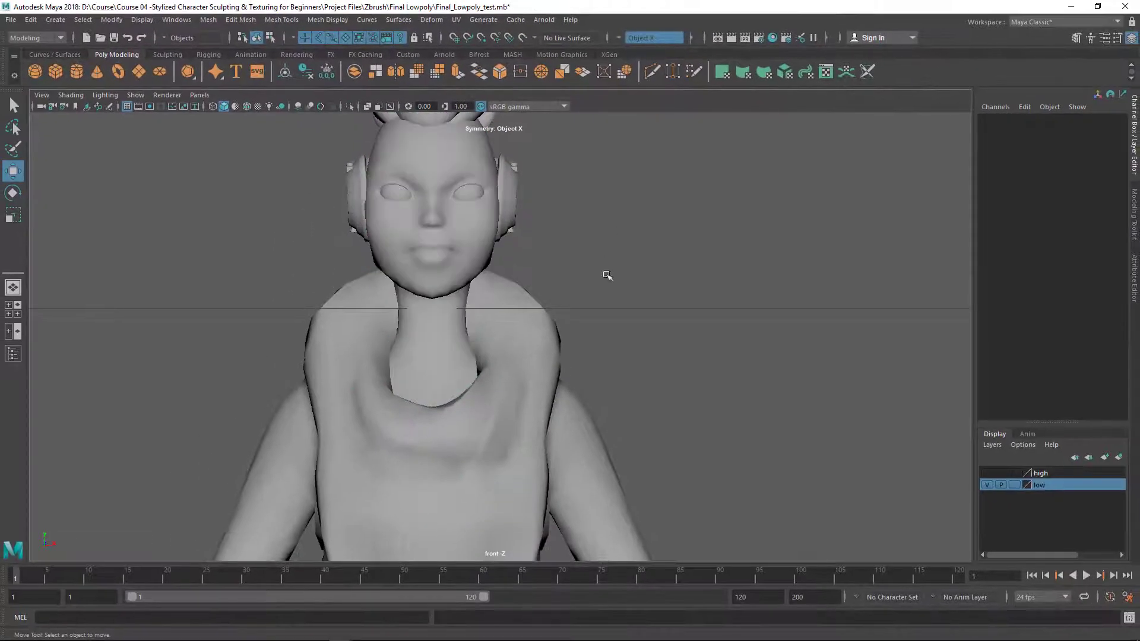
Switch from the front view to the perspective view, framing the character and the sphere
alt+right_drag(607, 276, 467, 458)
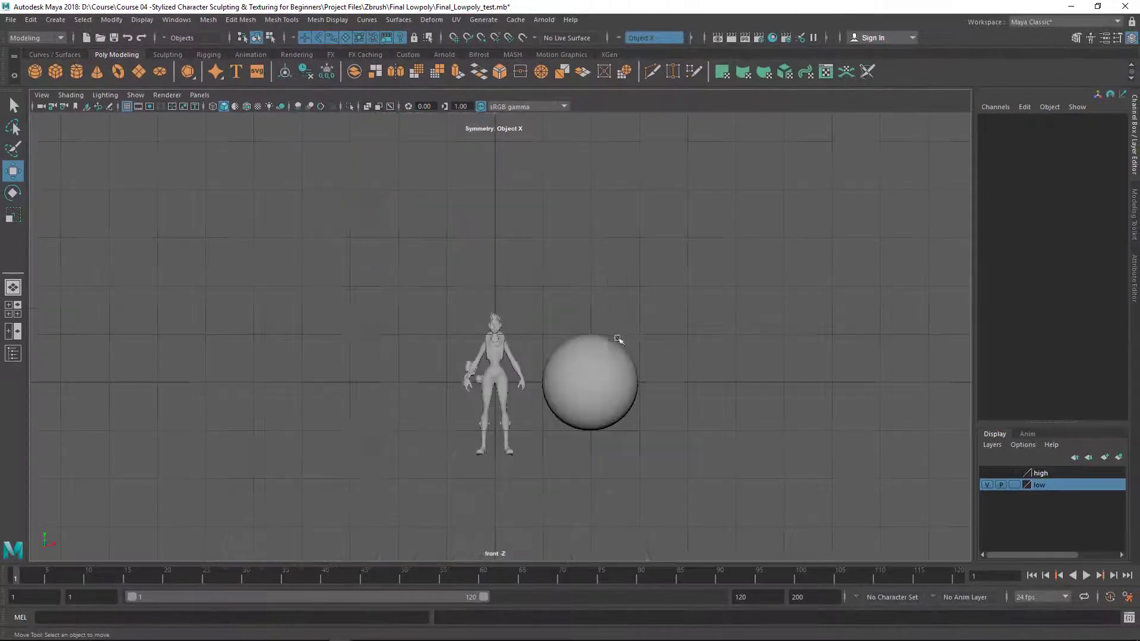
key(space)
drag(606, 356, 607, 248)
scroll(607, 279, up, 2)
alt+drag(607, 297, 674, 320)
alt+middle_drag(674, 320, 588, 332)
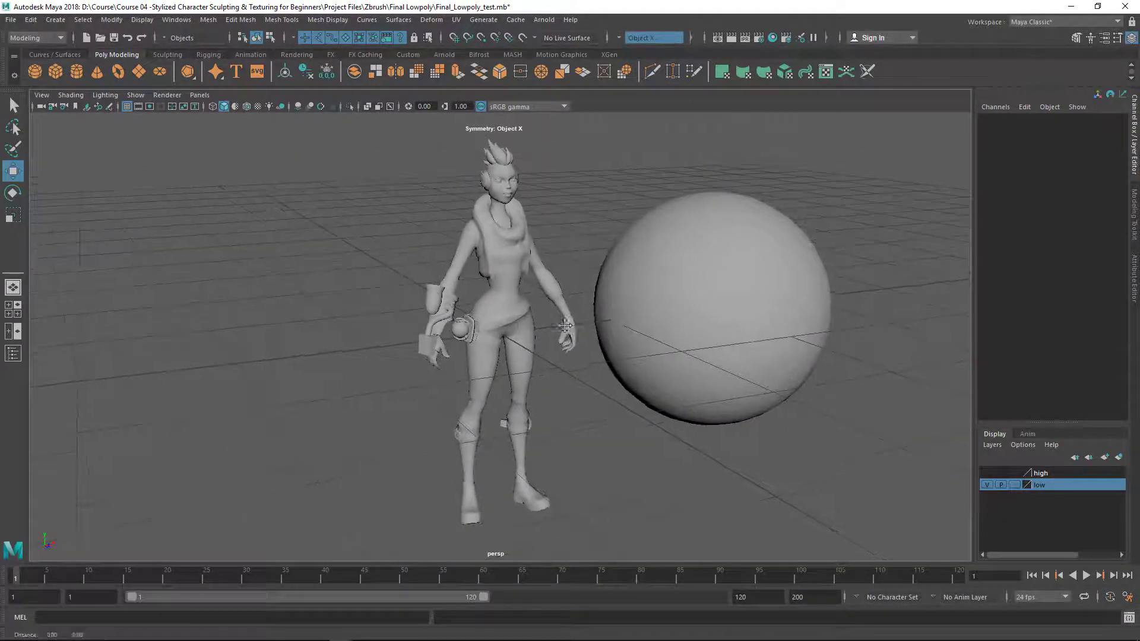
alt+drag(588, 332, 555, 313)
Select the Handcube_low mesh on the character's forearm, leaving the sphere deselected
click(662, 259)
alt+drag(606, 232, 590, 225)
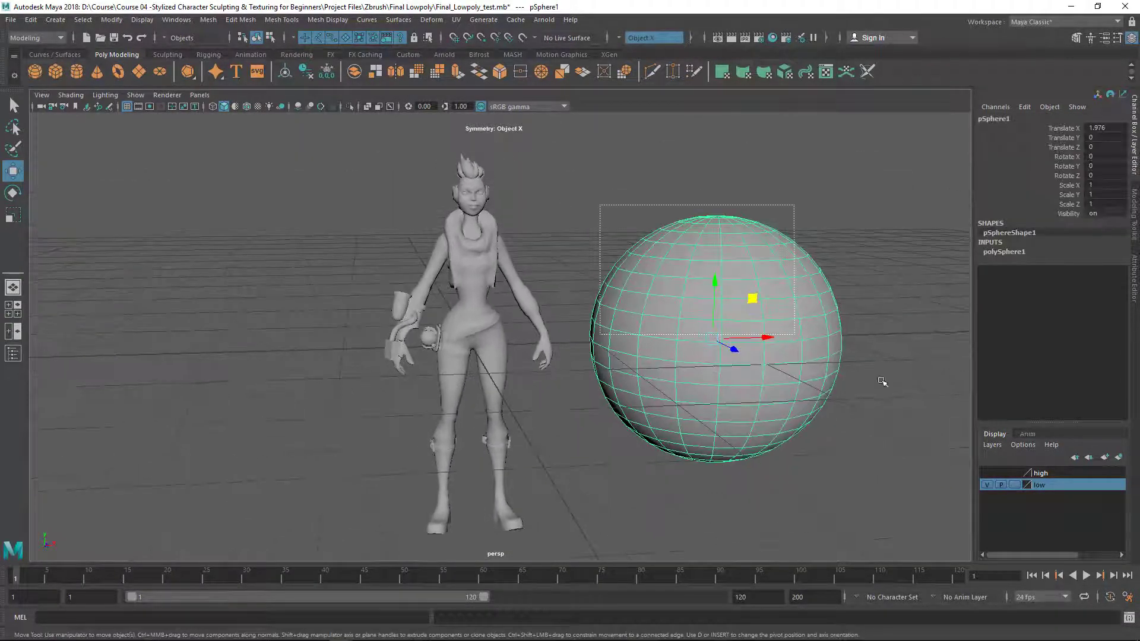
click(551, 218)
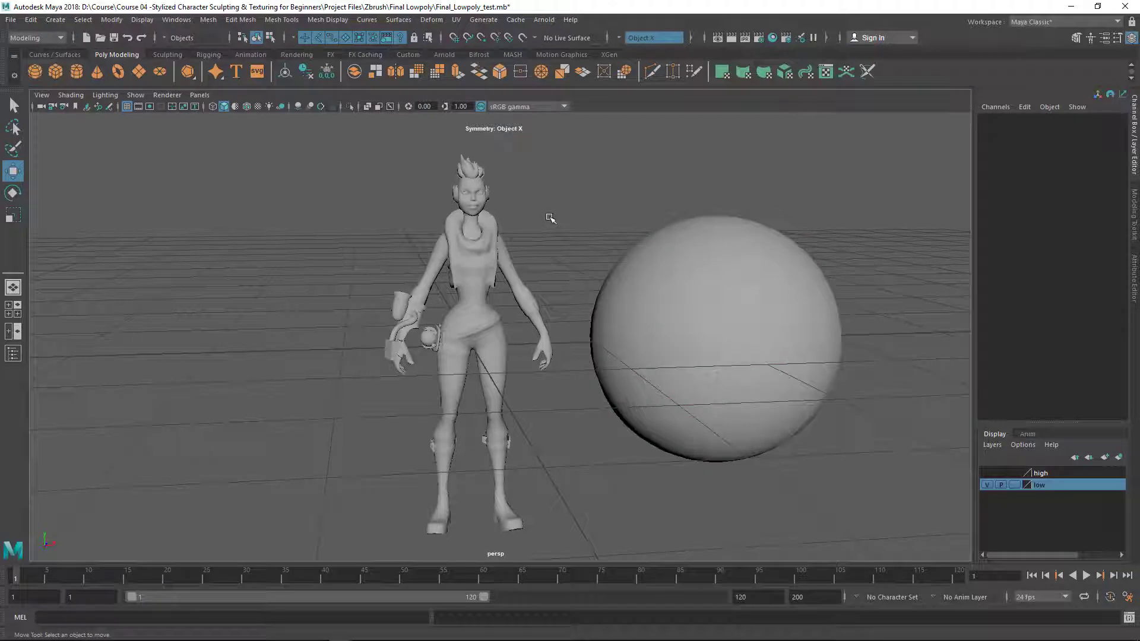
alt+drag(551, 223, 374, 250)
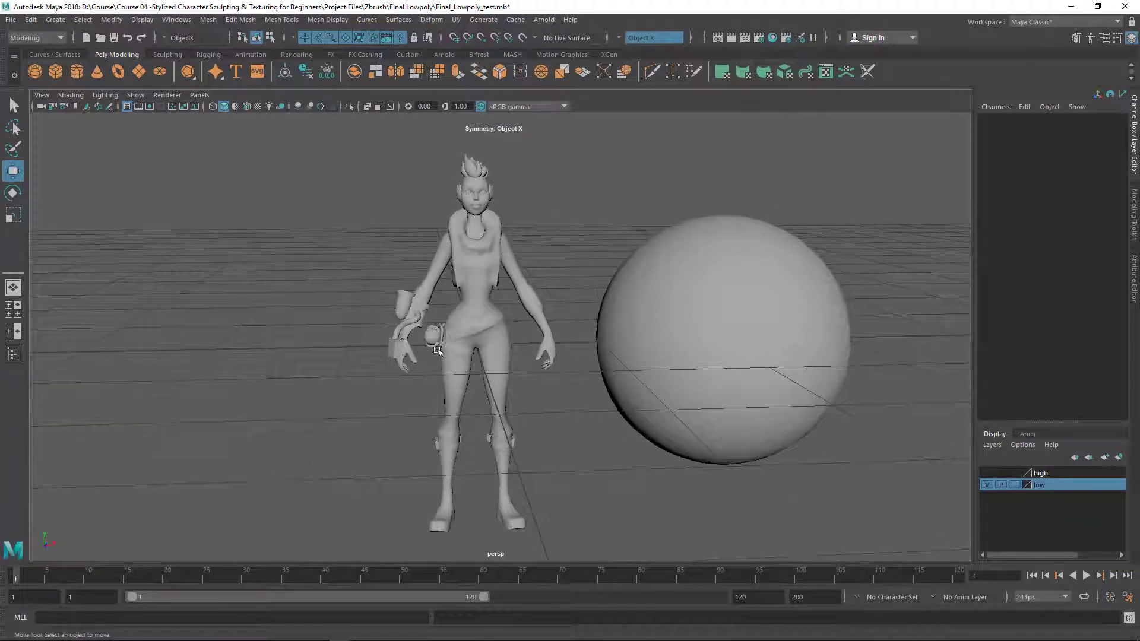
alt+drag(406, 346, 403, 305)
click(403, 305)
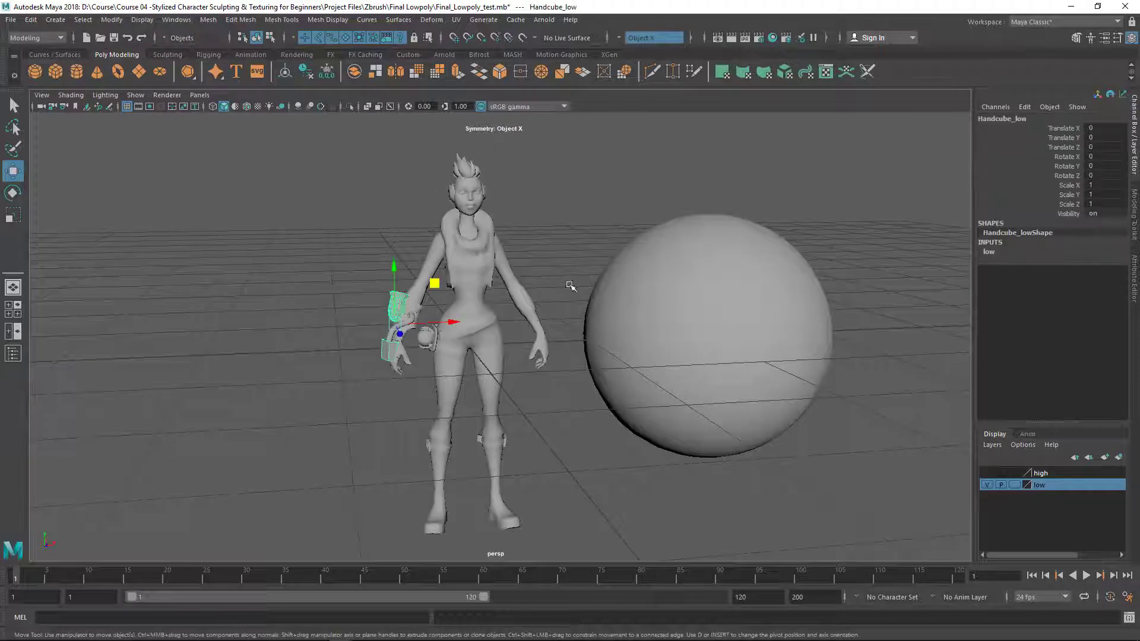